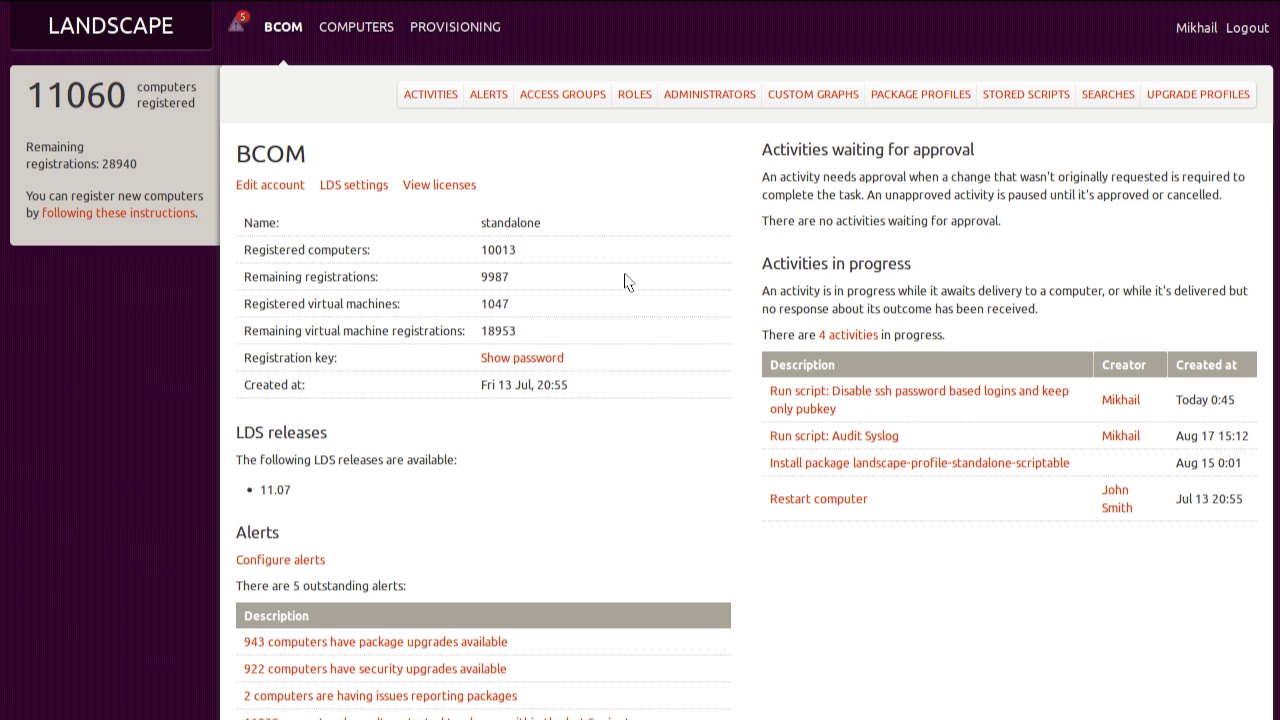
Step: Open the details of the already selected laptop with hostname Skyplex and review its information, tags, comment and power options
{"action": "left_click", "coordinate": [376, 28]}
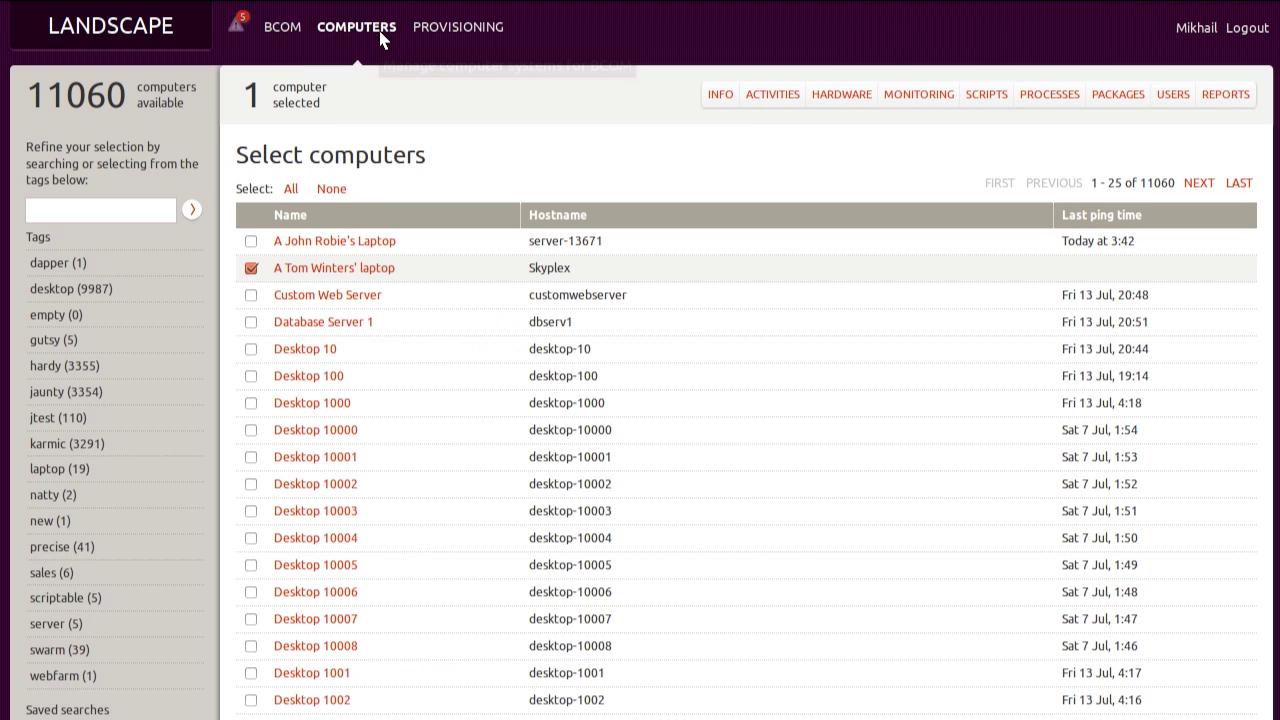
{"action": "left_click", "coordinate": [388, 279]}
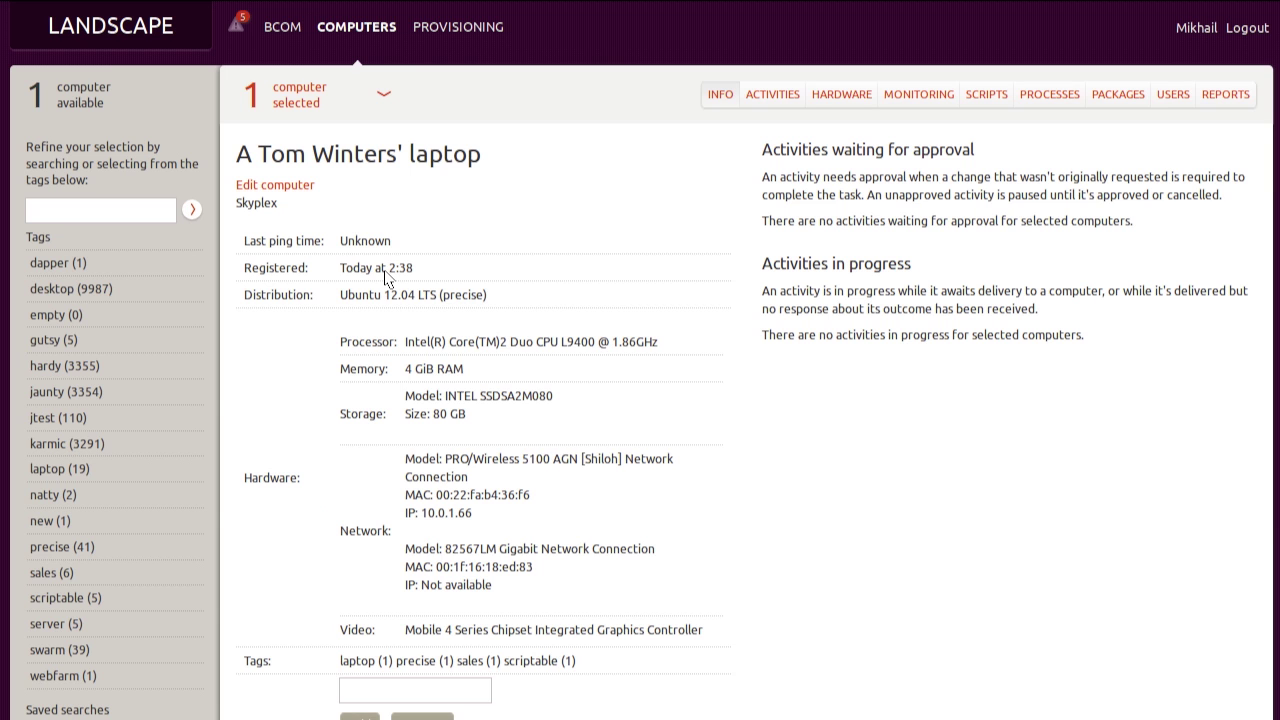
{"action": "scroll", "coordinate": [386, 278], "scroll_direction": "down", "scroll_amount": 5}
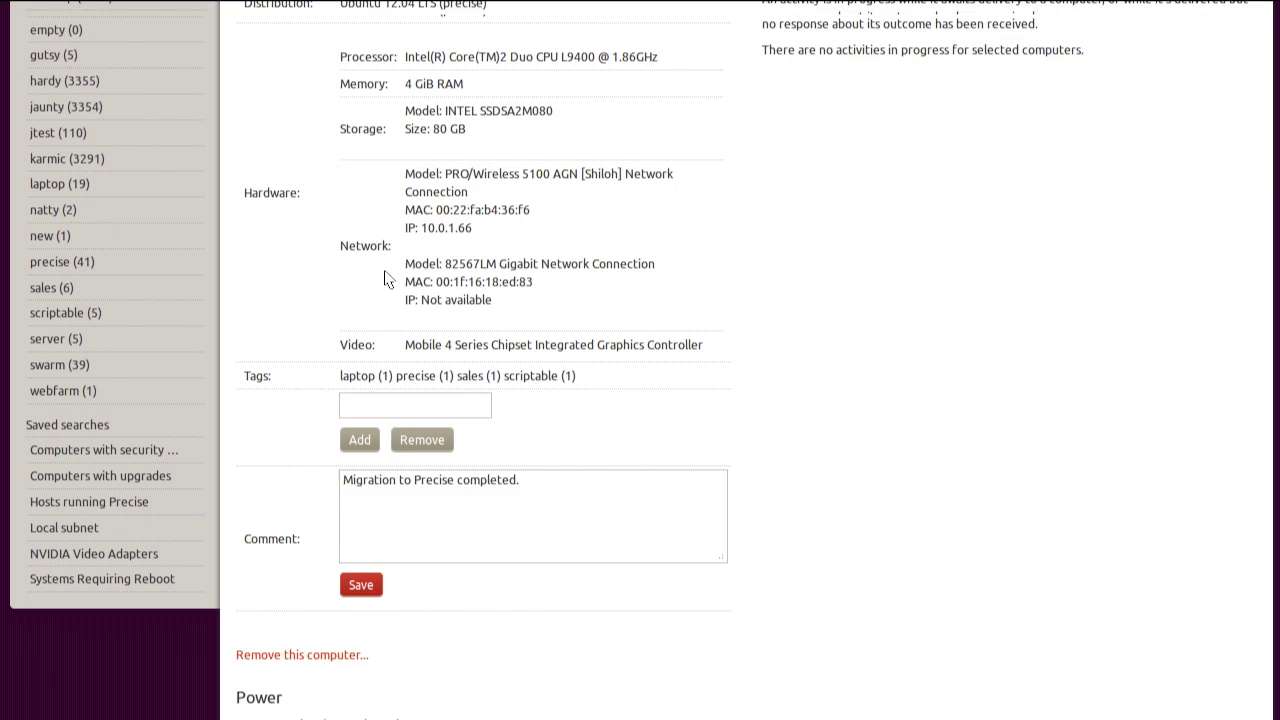
{"action": "scroll", "coordinate": [386, 278], "scroll_direction": "down", "scroll_amount": 5}
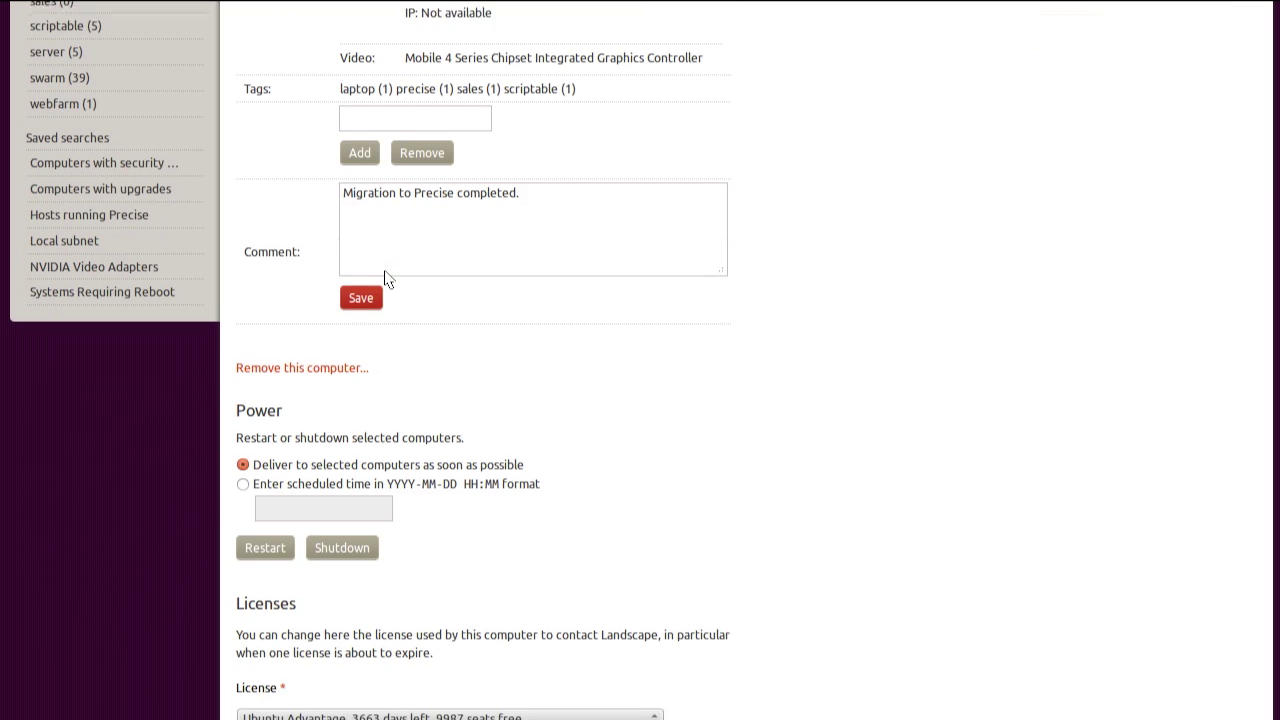
{"action": "scroll", "coordinate": [388, 279], "scroll_direction": "down", "scroll_amount": 1}
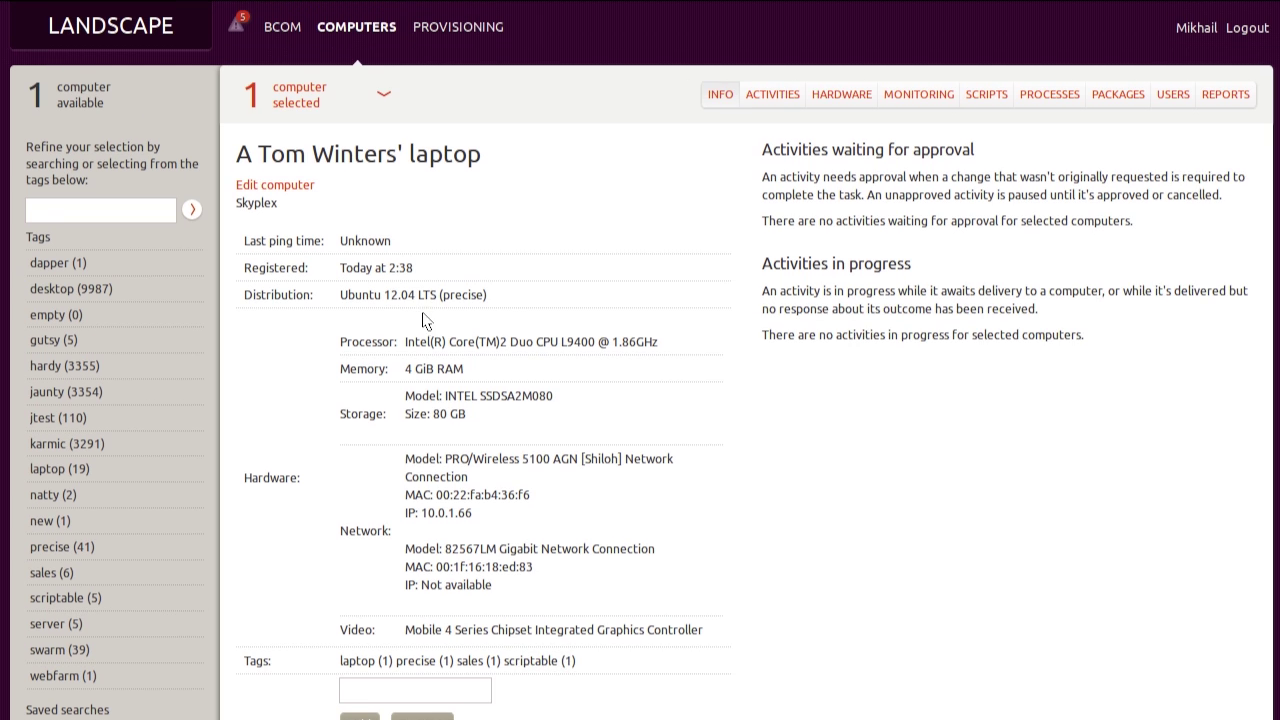
Step: Examine the Skyplex laptop's full hardware inventory, from the system information down to the CPU flags
{"action": "left_click", "coordinate": [840, 95]}
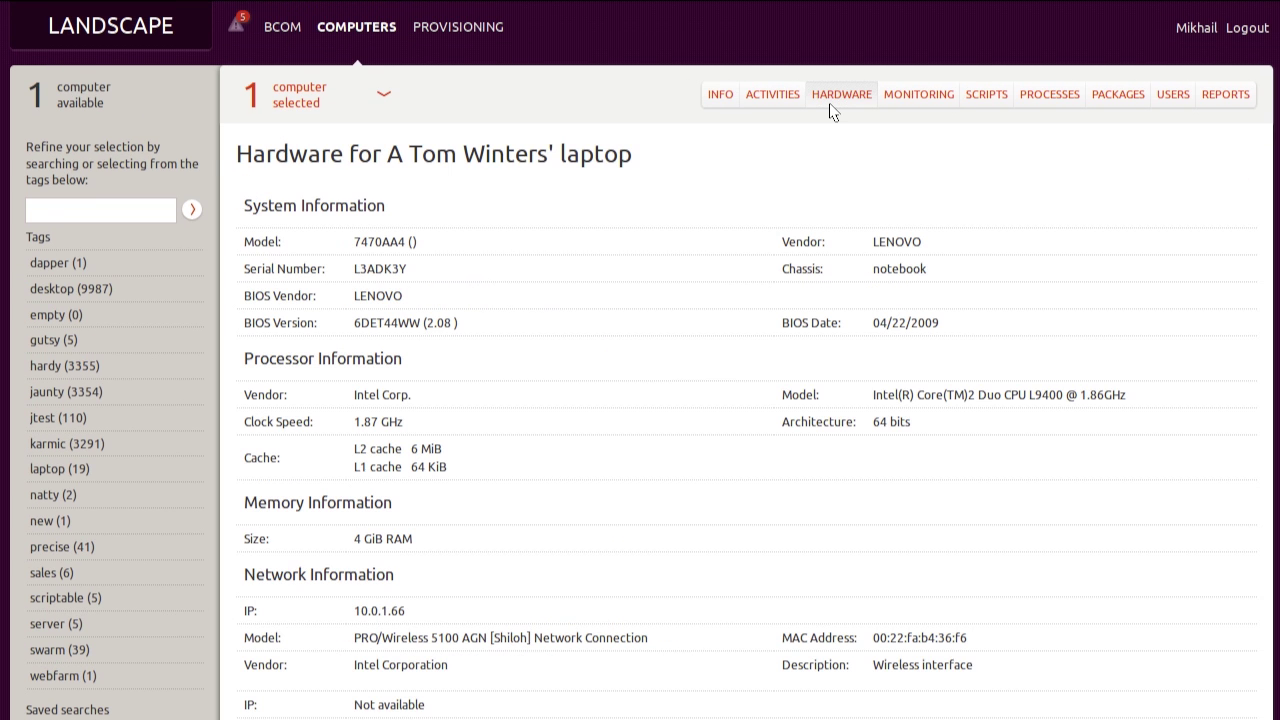
{"action": "scroll", "coordinate": [830, 112], "scroll_direction": "down", "scroll_amount": 10}
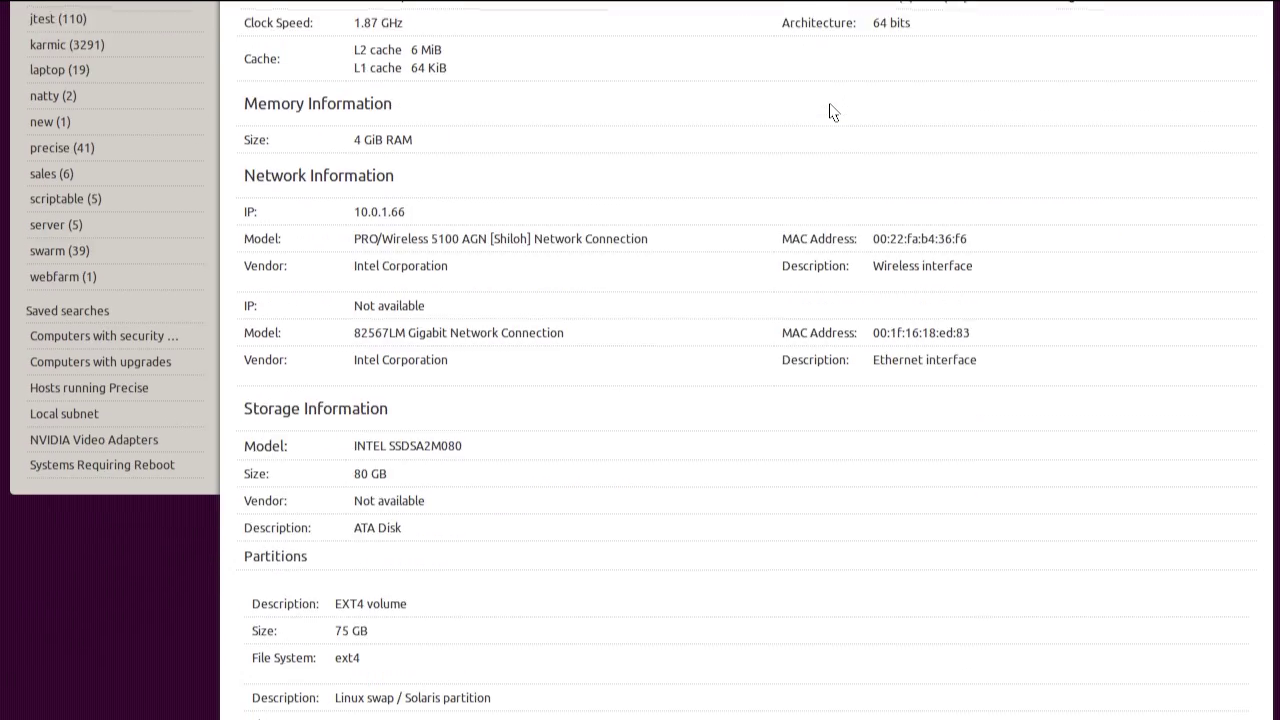
{"action": "scroll", "coordinate": [830, 112], "scroll_direction": "down", "scroll_amount": 15}
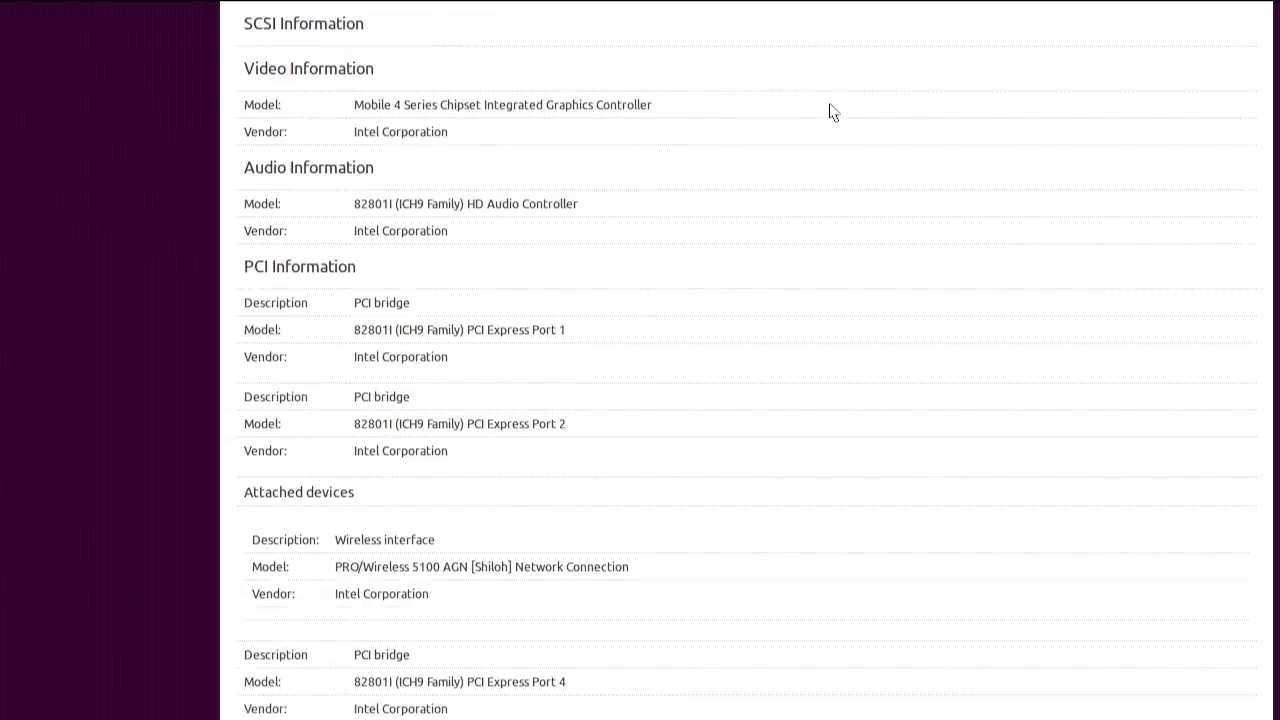
{"action": "scroll", "coordinate": [830, 112], "scroll_direction": "down", "scroll_amount": 10}
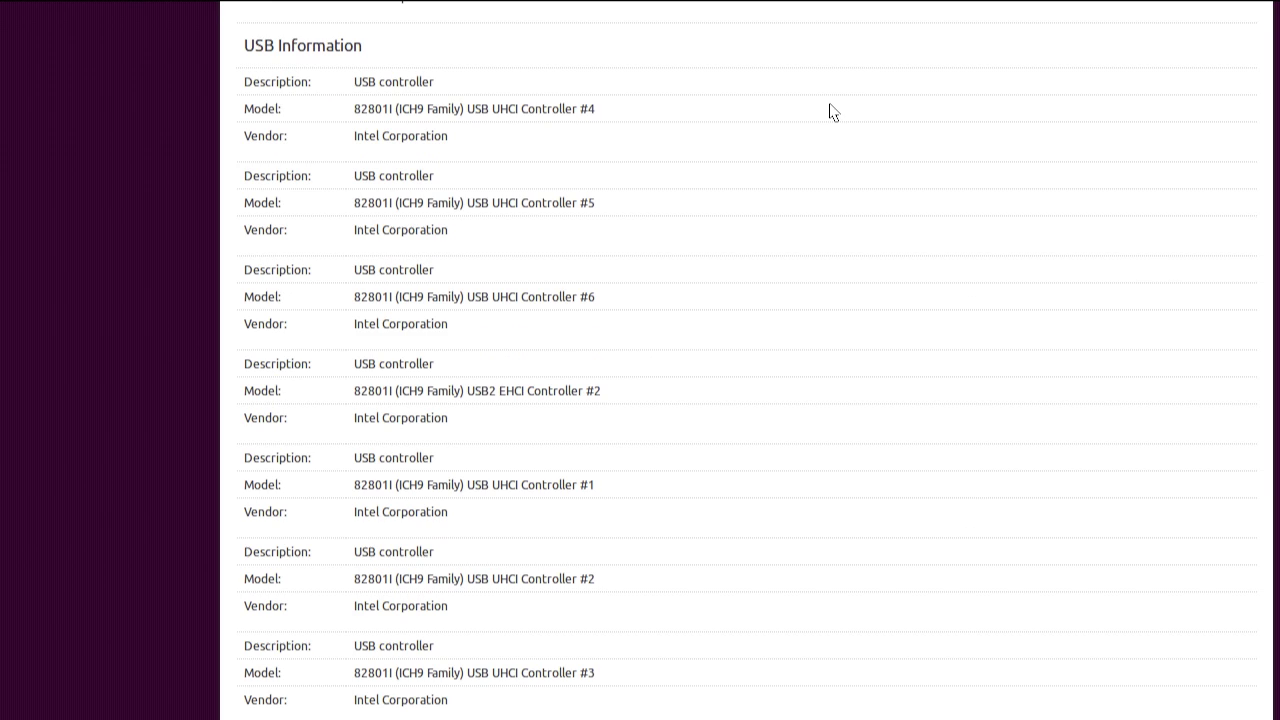
{"action": "scroll", "coordinate": [829, 33], "scroll_direction": "down", "scroll_amount": 4}
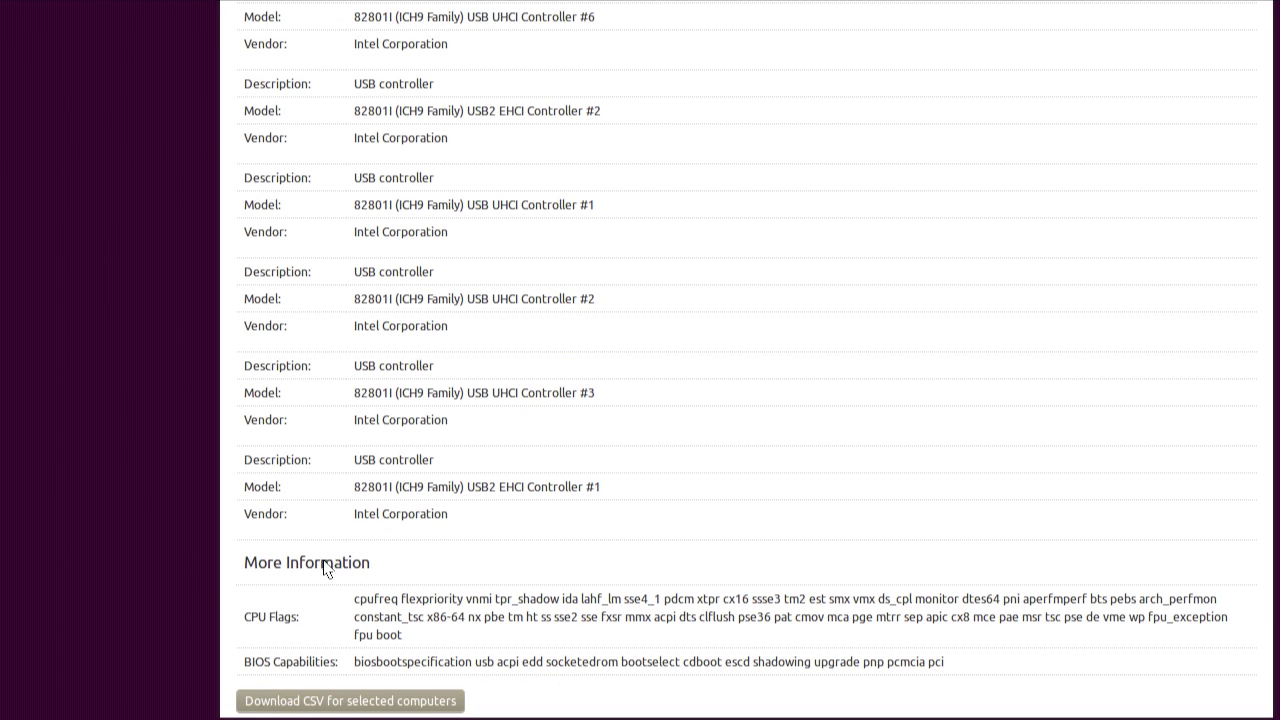
{"action": "double_click", "coordinate": [866, 600]}
{"action": "left_click", "coordinate": [779, 617]}
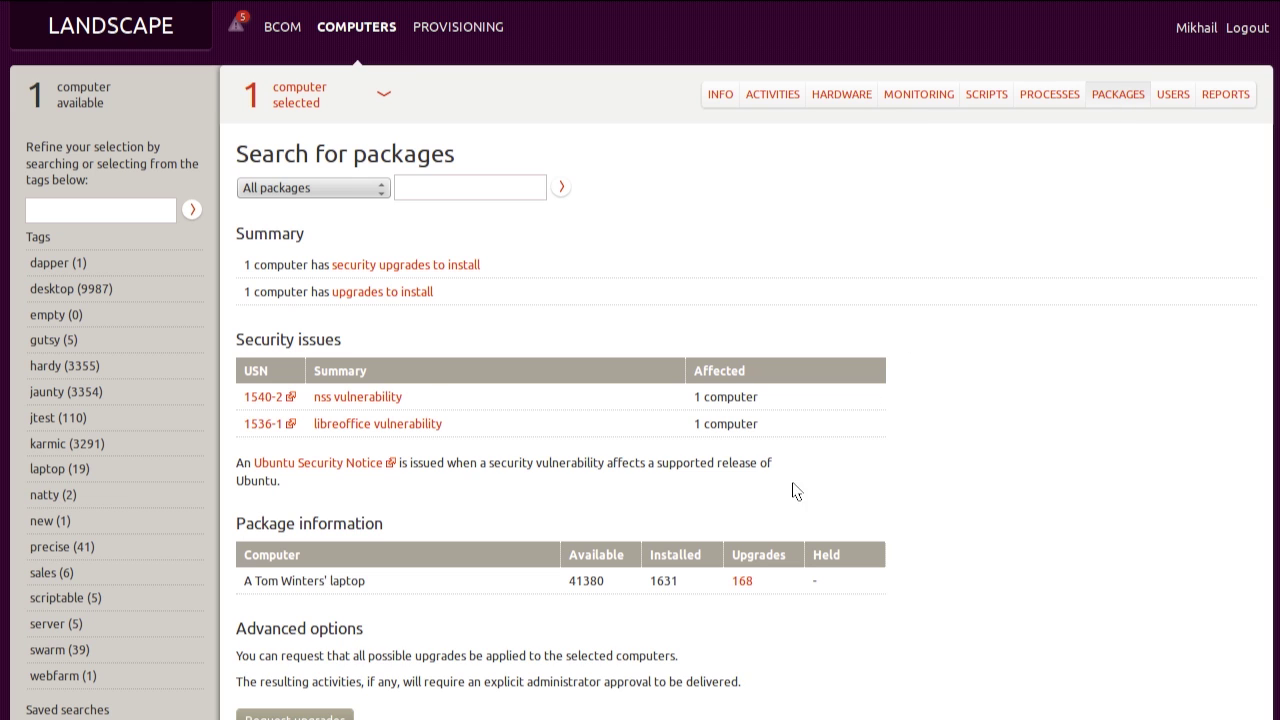
Step: List the Skyplex laptop's available package upgrades and set the package filter to Installed
{"action": "left_click", "coordinate": [740, 582]}
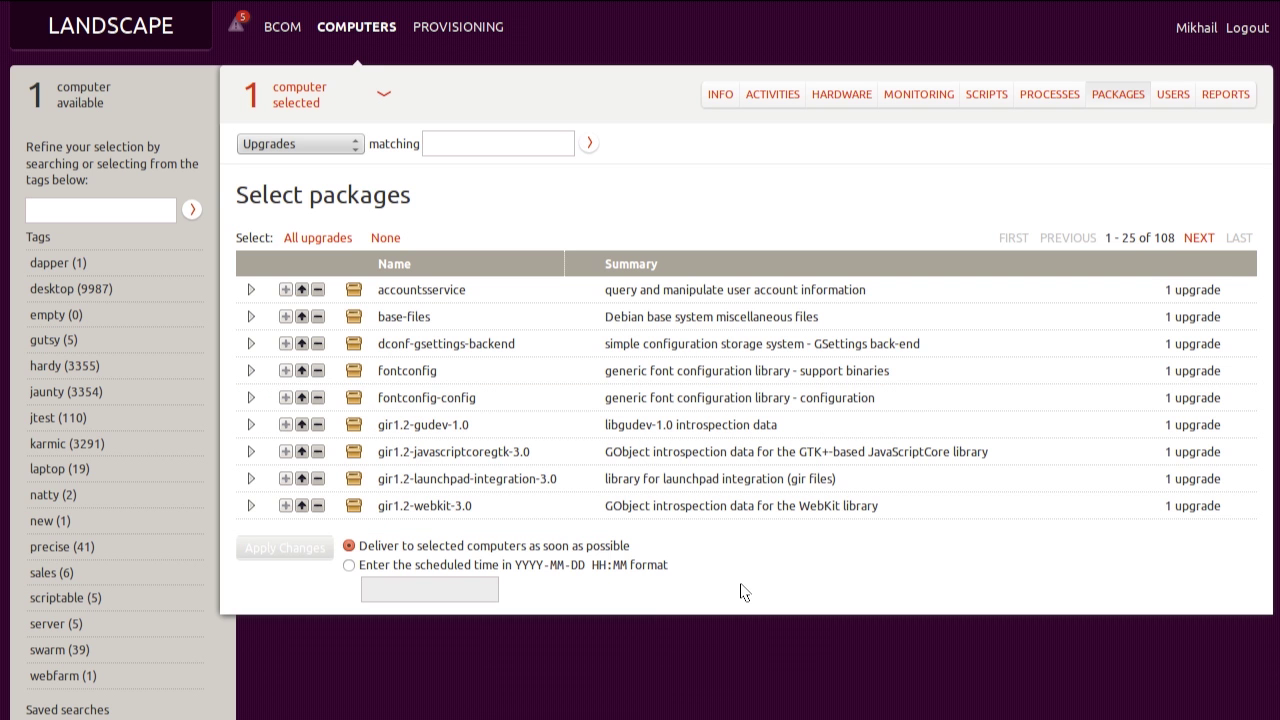
{"action": "left_click", "coordinate": [352, 146]}
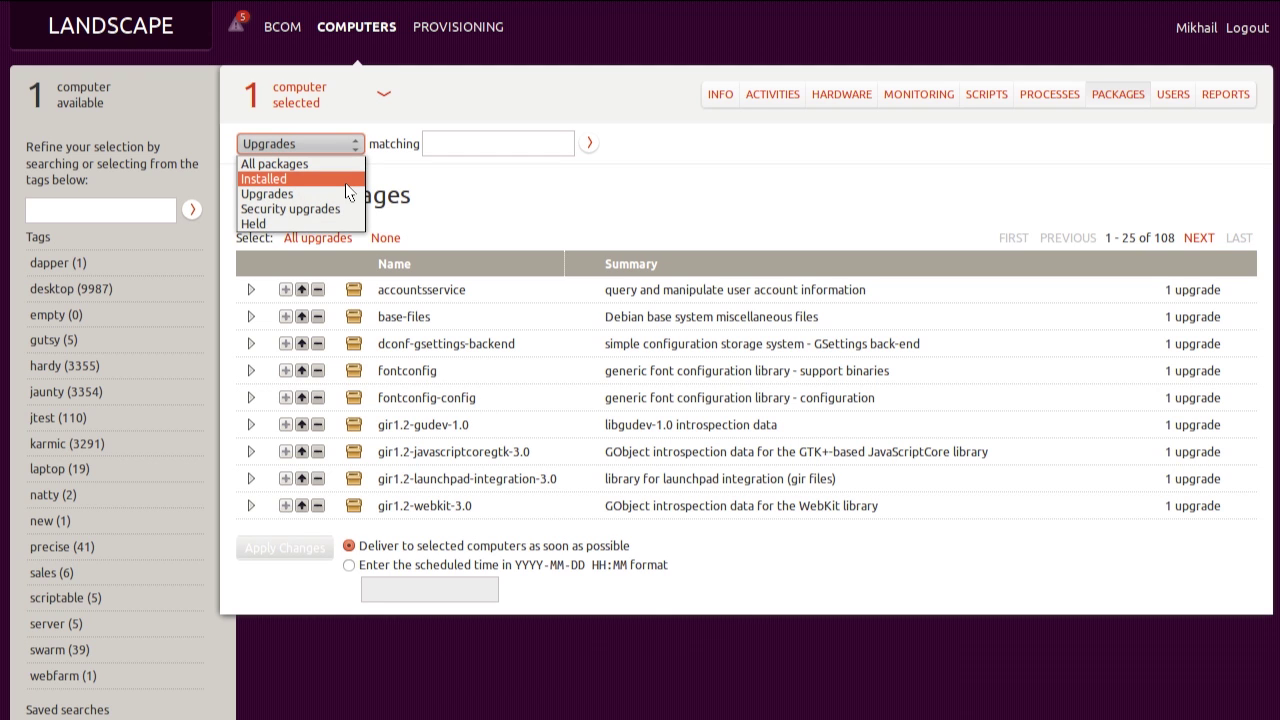
{"action": "left_click", "coordinate": [346, 183]}
Step: Search the registered computers with the query distribution:precise
{"action": "left_click", "coordinate": [79, 212]}
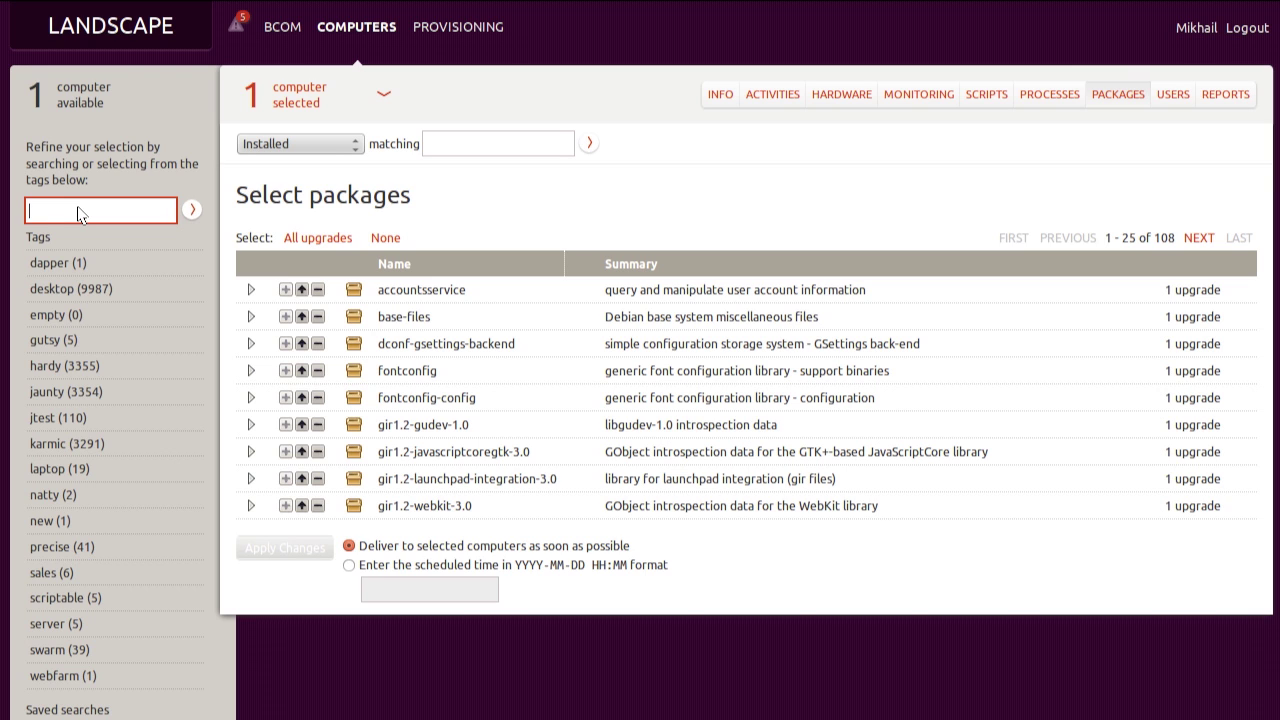
{"action": "type", "text": "dis"}
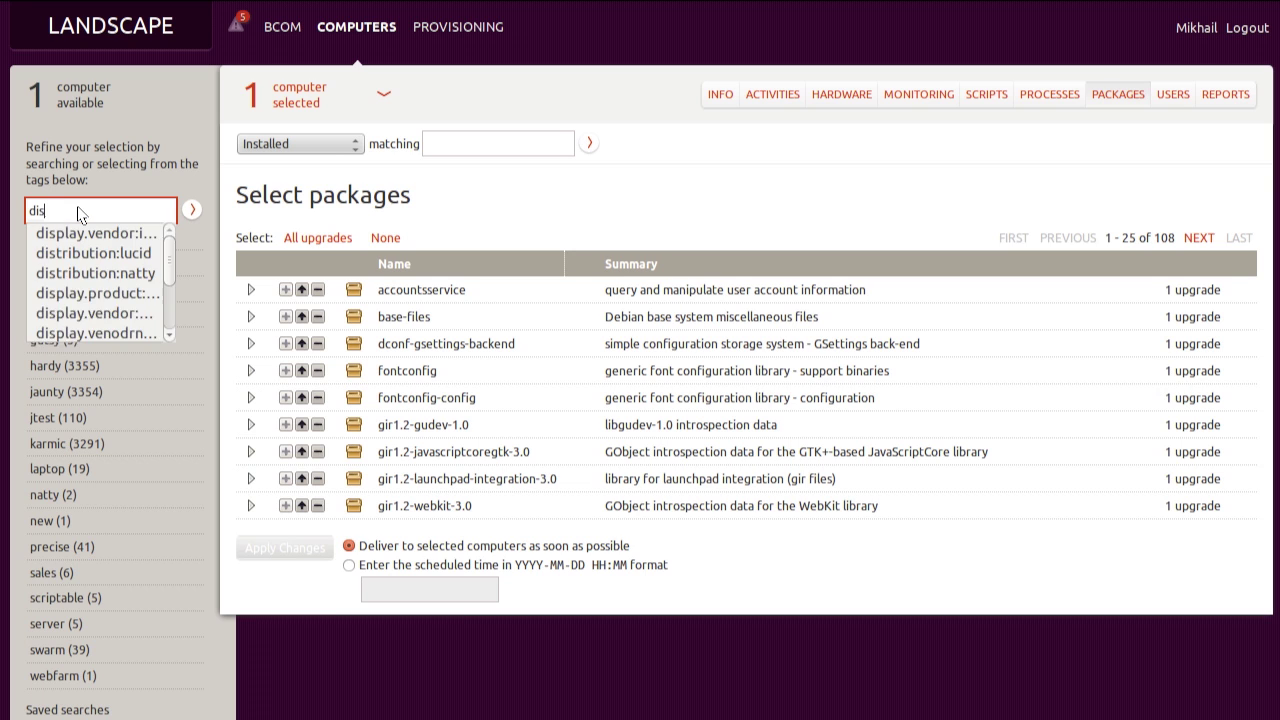
{"action": "type", "text": "tribution"}
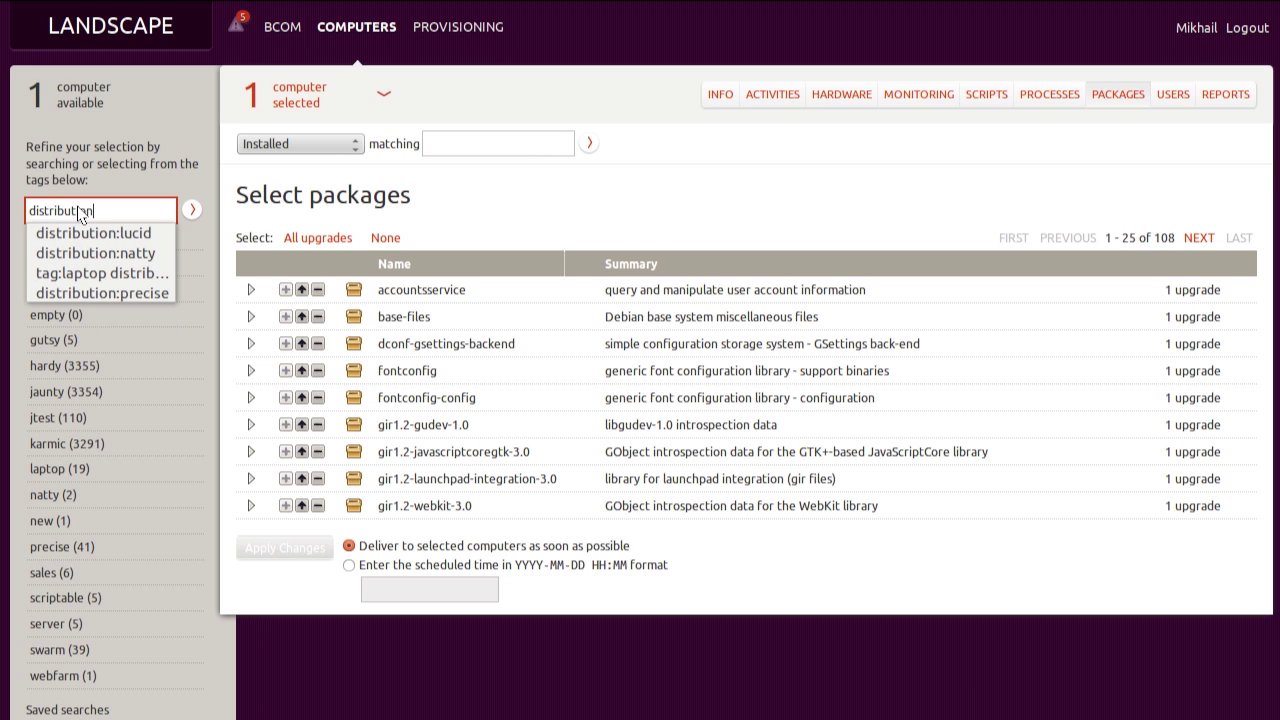
{"action": "type", "text": ":precise"}
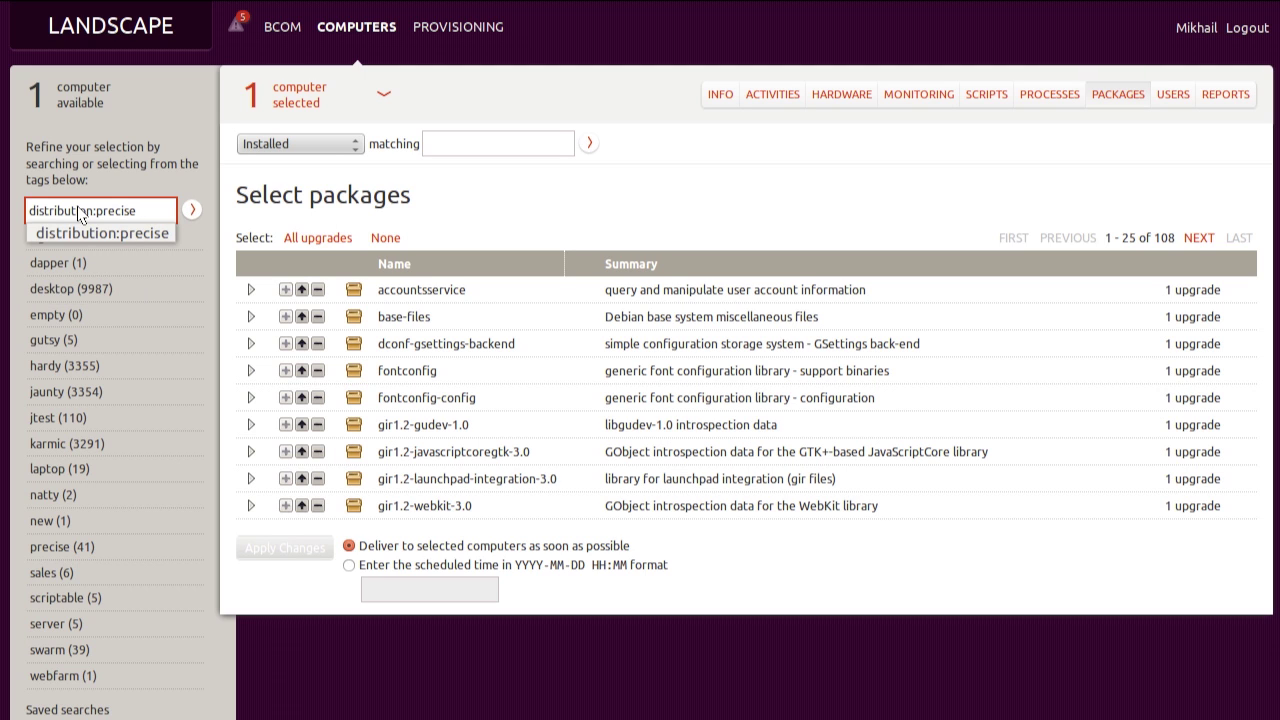
{"action": "left_click", "coordinate": [190, 212]}
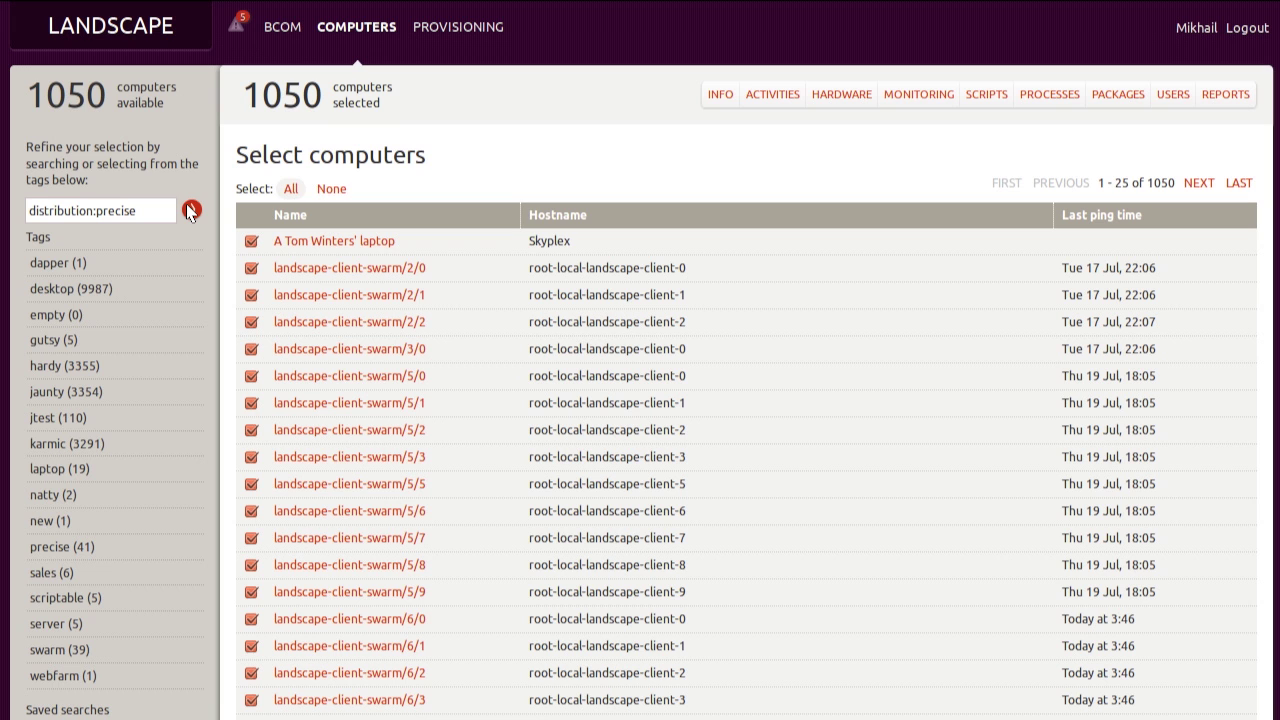
Step: Replace the computer search query with tag:laptop distribution:natty alert:security-upgrades and run the search
{"action": "left_click", "coordinate": [161, 210]}
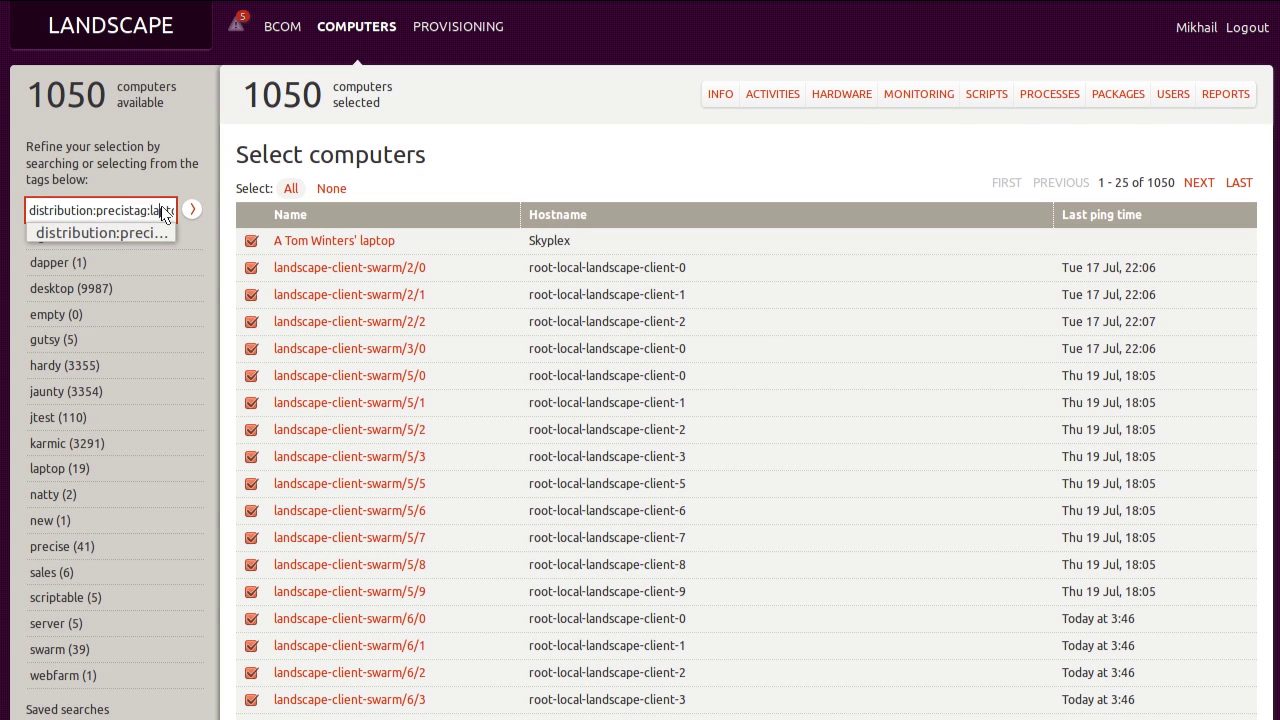
{"action": "key", "text": "ctrl+a"}
{"action": "type", "text": "tag:laptop"}
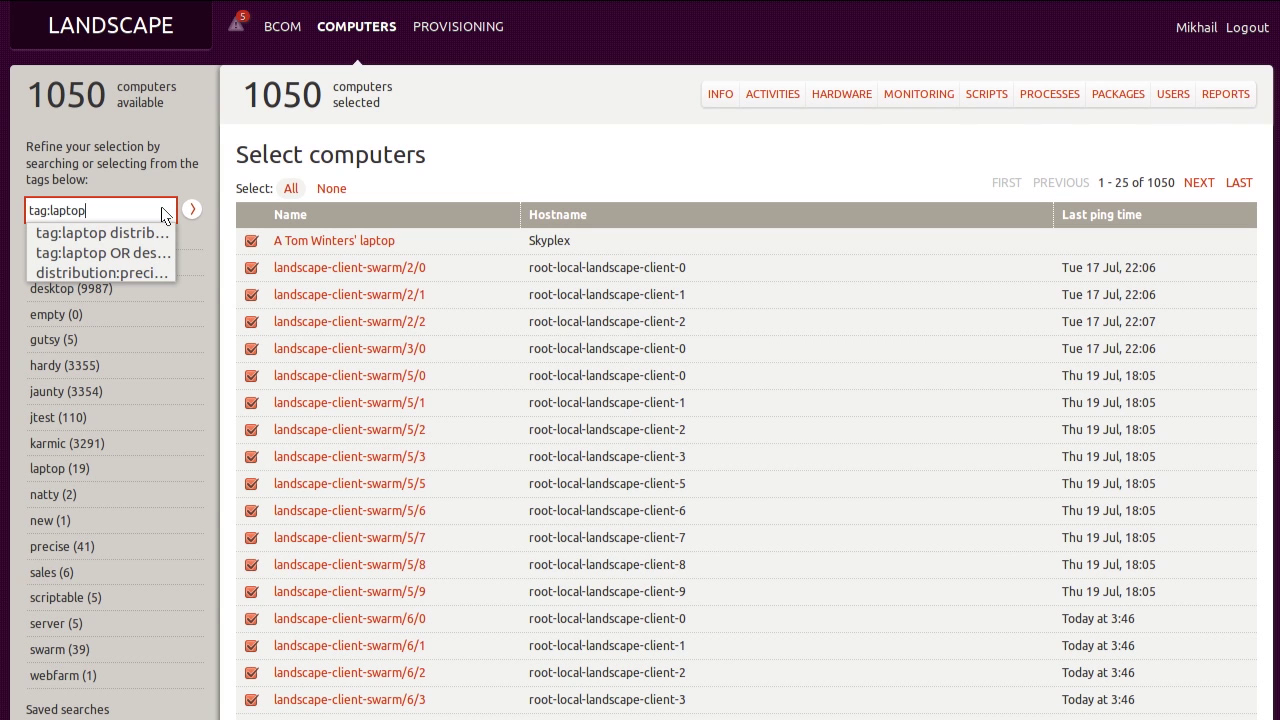
{"action": "type", "text": " distribution:natty alert:security-upgrades"}
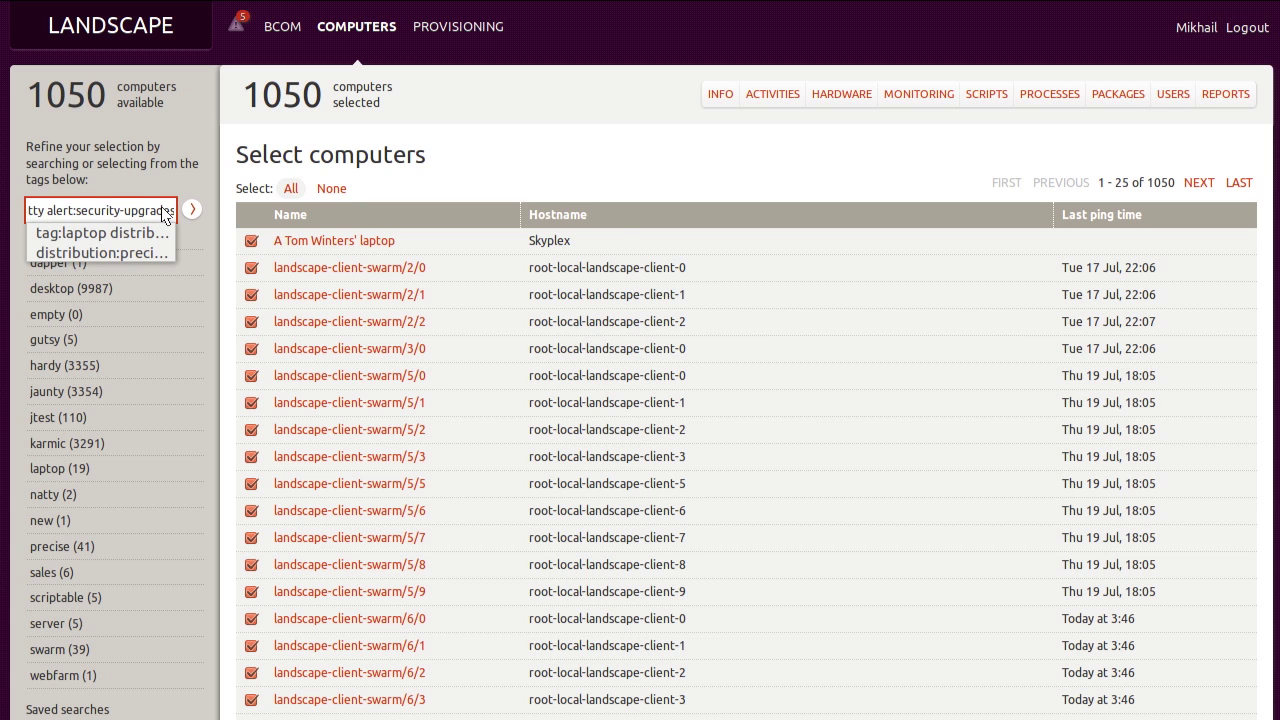
{"action": "key", "text": "Return"}
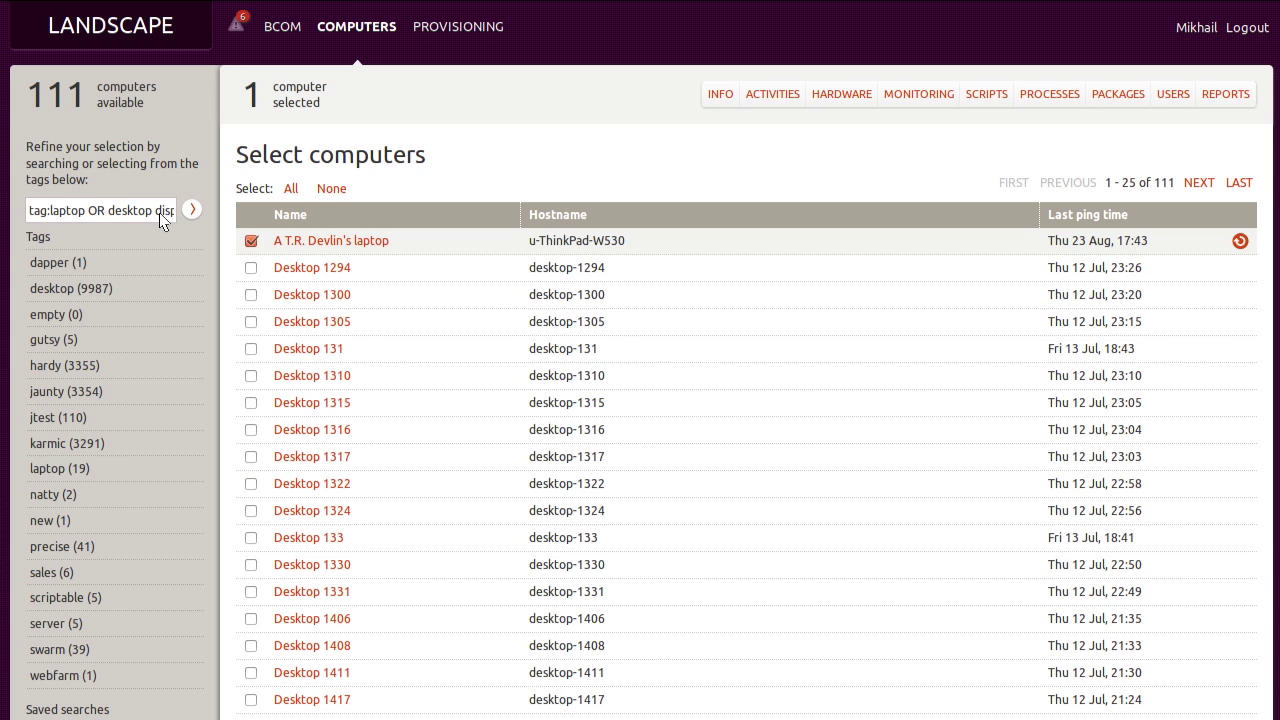
Step: Open the laptop with hostname u-ThinkPad-W530 and add the tag update-pending to it
{"action": "left_click", "coordinate": [307, 241]}
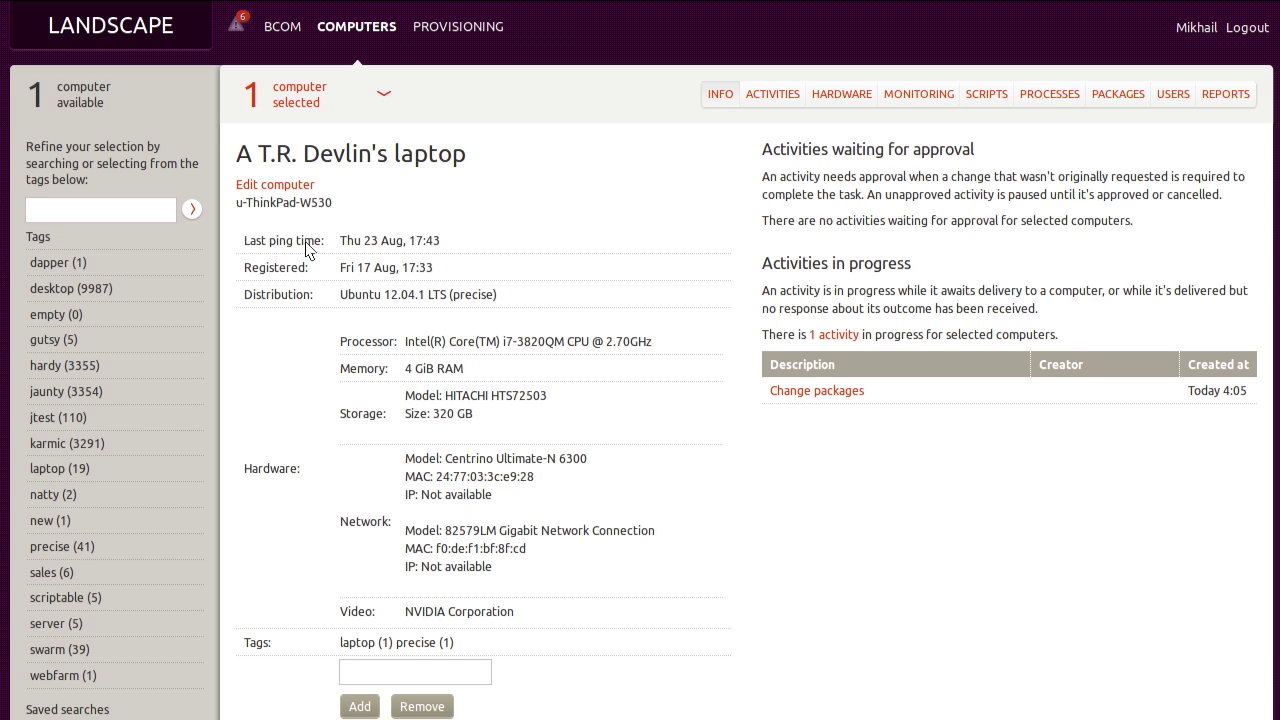
{"action": "left_click", "coordinate": [366, 672]}
{"action": "type", "text": "laptop"}
{"action": "double_click", "coordinate": [379, 680]}
{"action": "type", "text": "update-pending"}
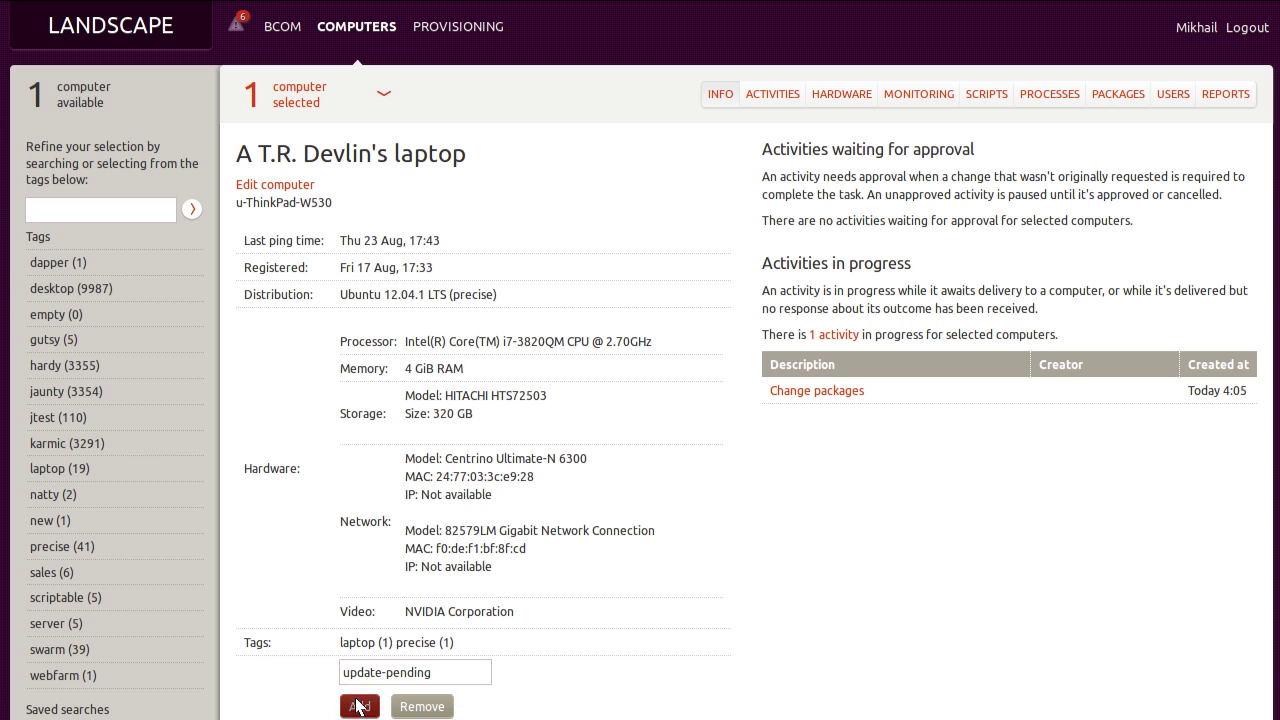
{"action": "left_click", "coordinate": [358, 706]}
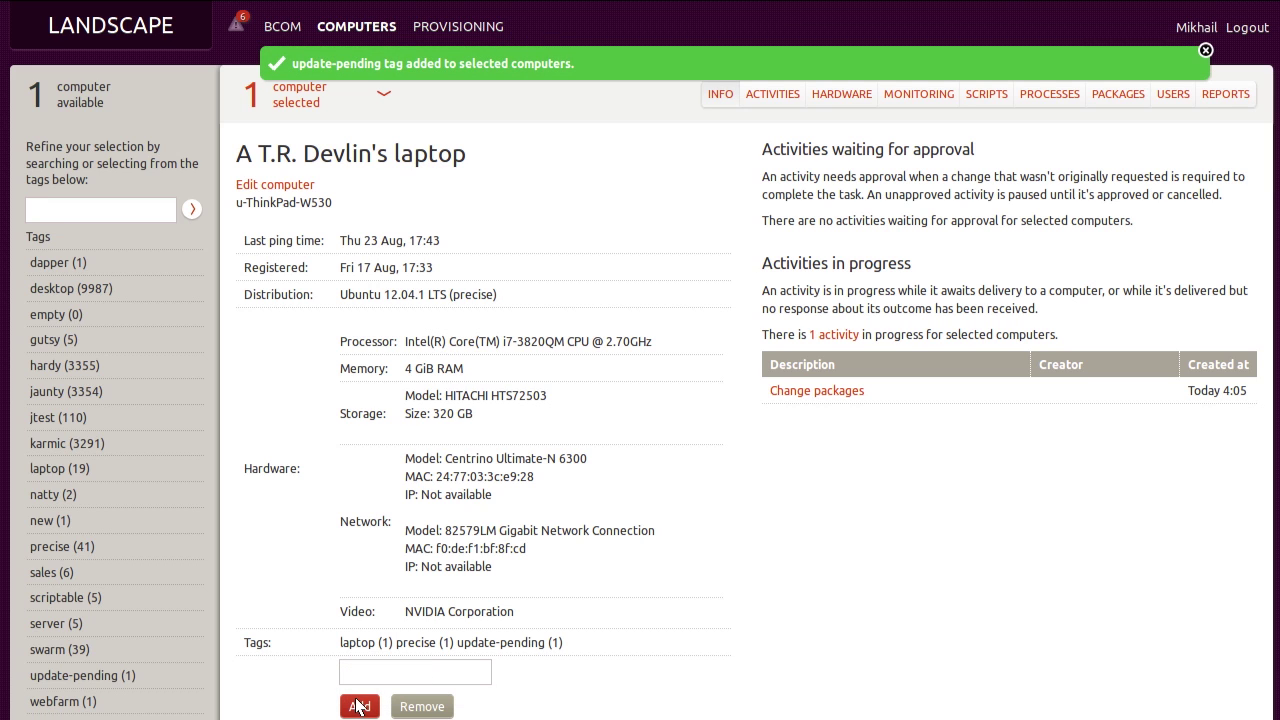
Step: Filter the computers by the hardy tag and select all of them
{"action": "left_click", "coordinate": [64, 366]}
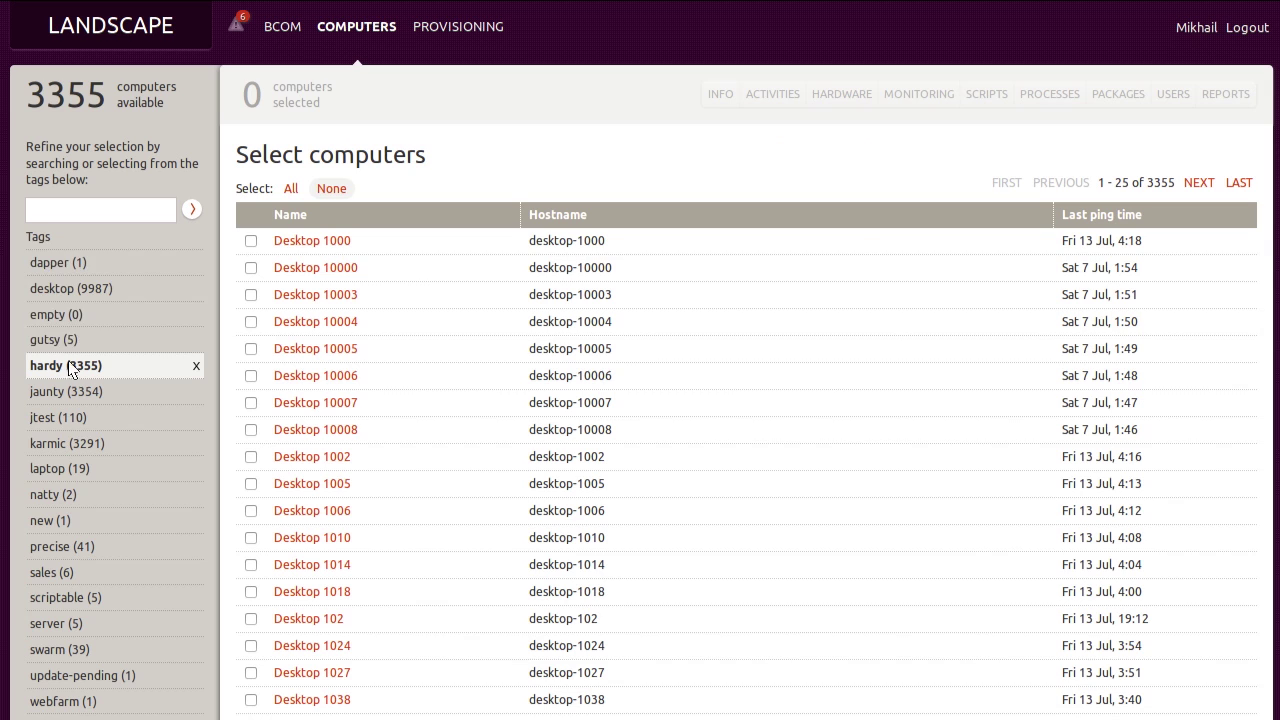
{"action": "left_click", "coordinate": [290, 188]}
{"action": "left_click", "coordinate": [844, 241]}
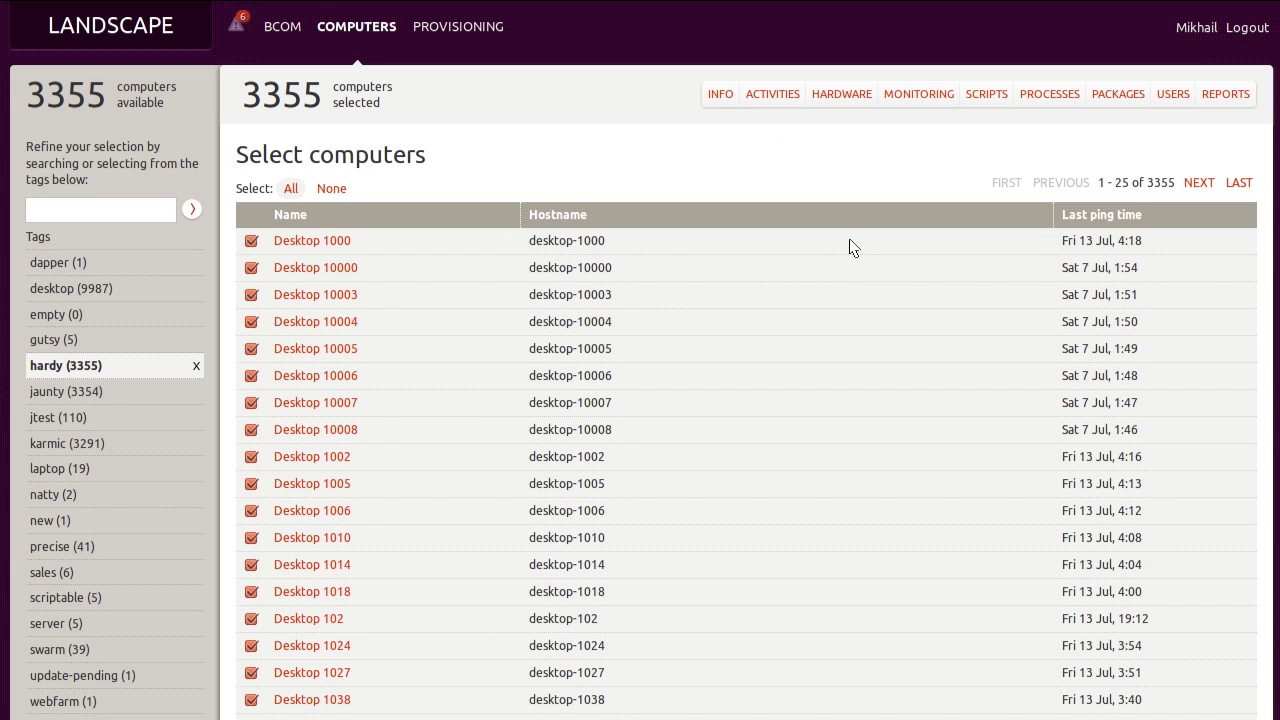
Step: Load the stored script "Disable ssh password based logins and keep only pubkey" for the selected computers and review its settings
{"action": "left_click", "coordinate": [989, 95]}
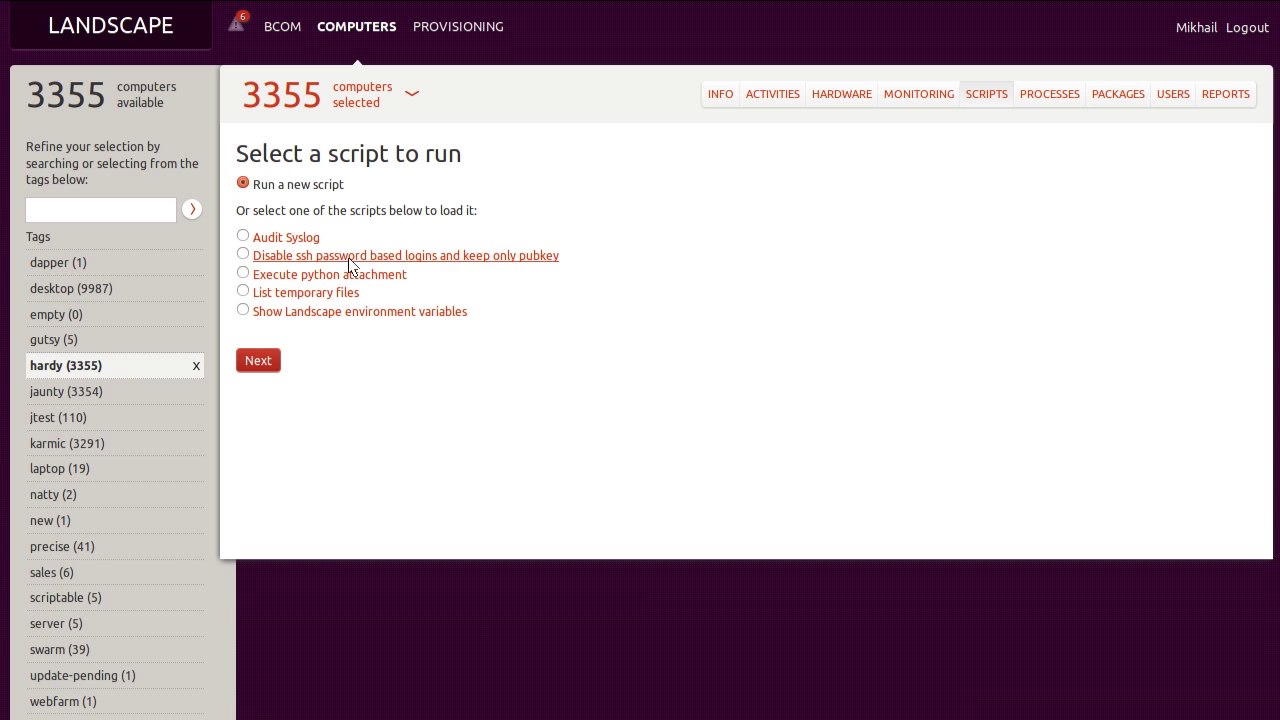
{"action": "left_click", "coordinate": [246, 257]}
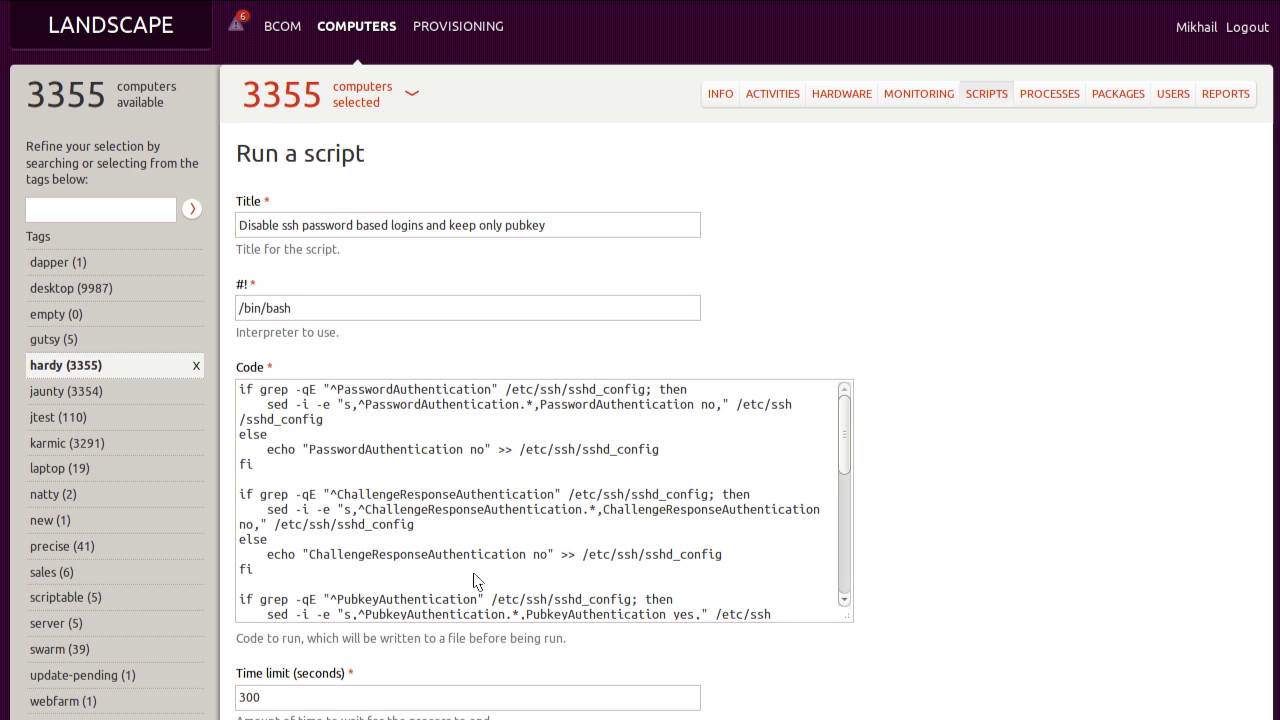
{"action": "scroll", "coordinate": [475, 581], "scroll_direction": "down", "scroll_amount": 5}
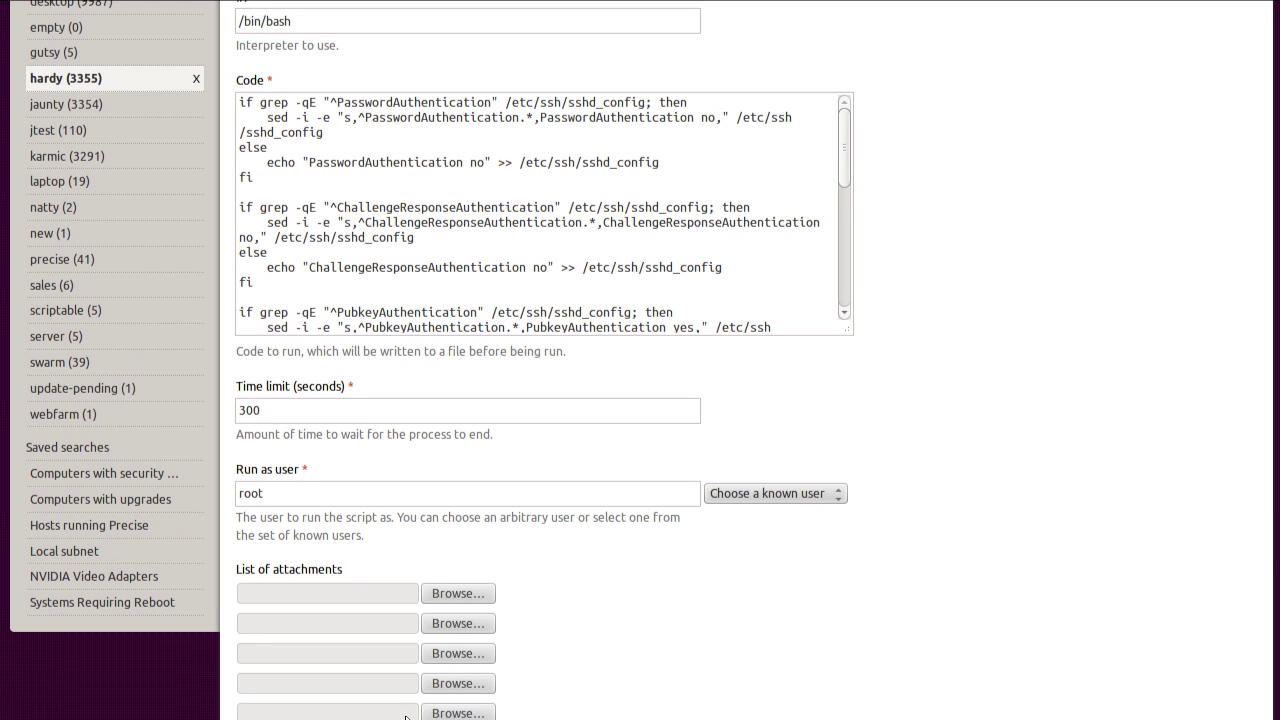
{"action": "scroll", "coordinate": [407, 705], "scroll_direction": "down", "scroll_amount": 1}
{"action": "scroll", "coordinate": [407, 697], "scroll_direction": "down", "scroll_amount": 4}
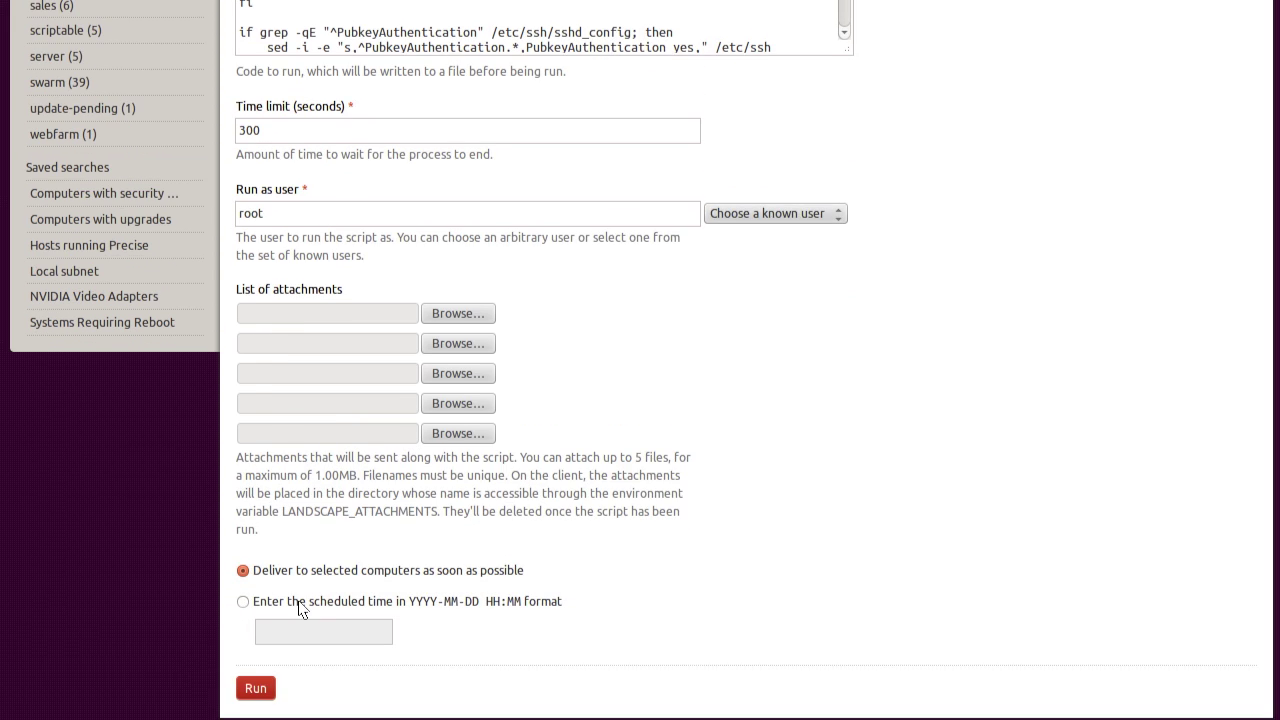
{"action": "left_click", "coordinate": [242, 601]}
{"action": "type", "text": "2012"}
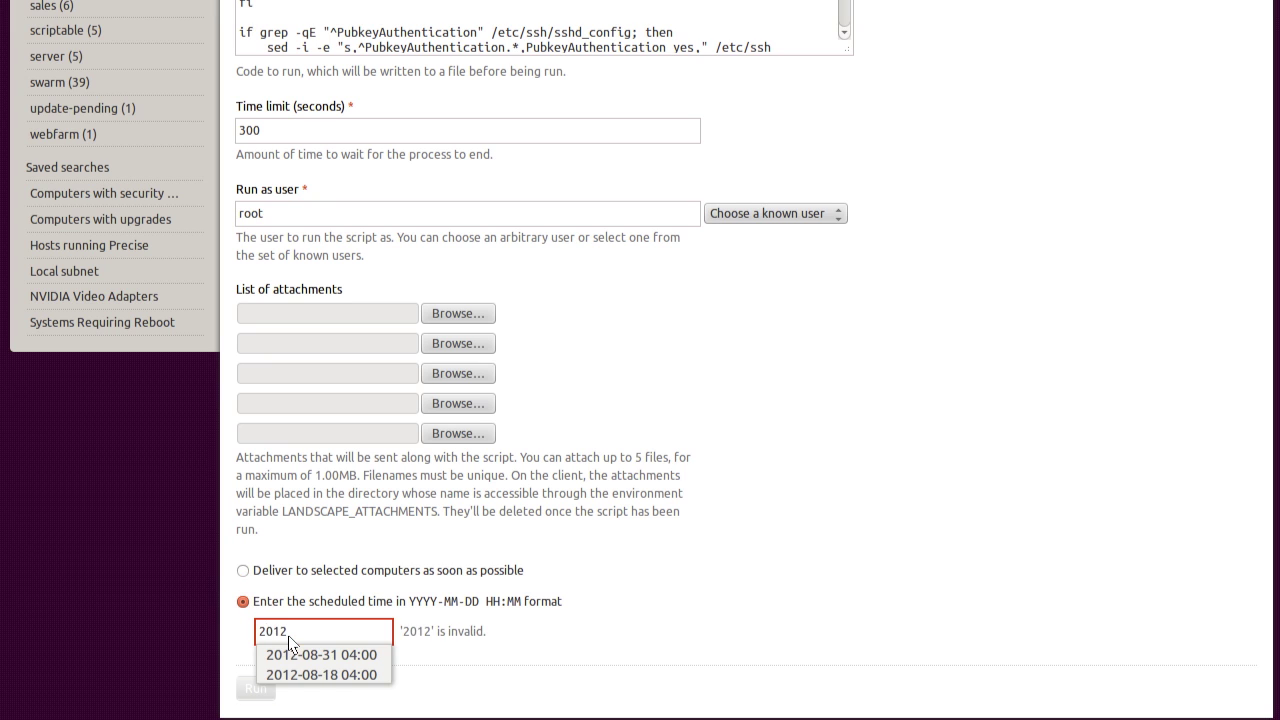
{"action": "type", "text": "-09-15 04:00"}
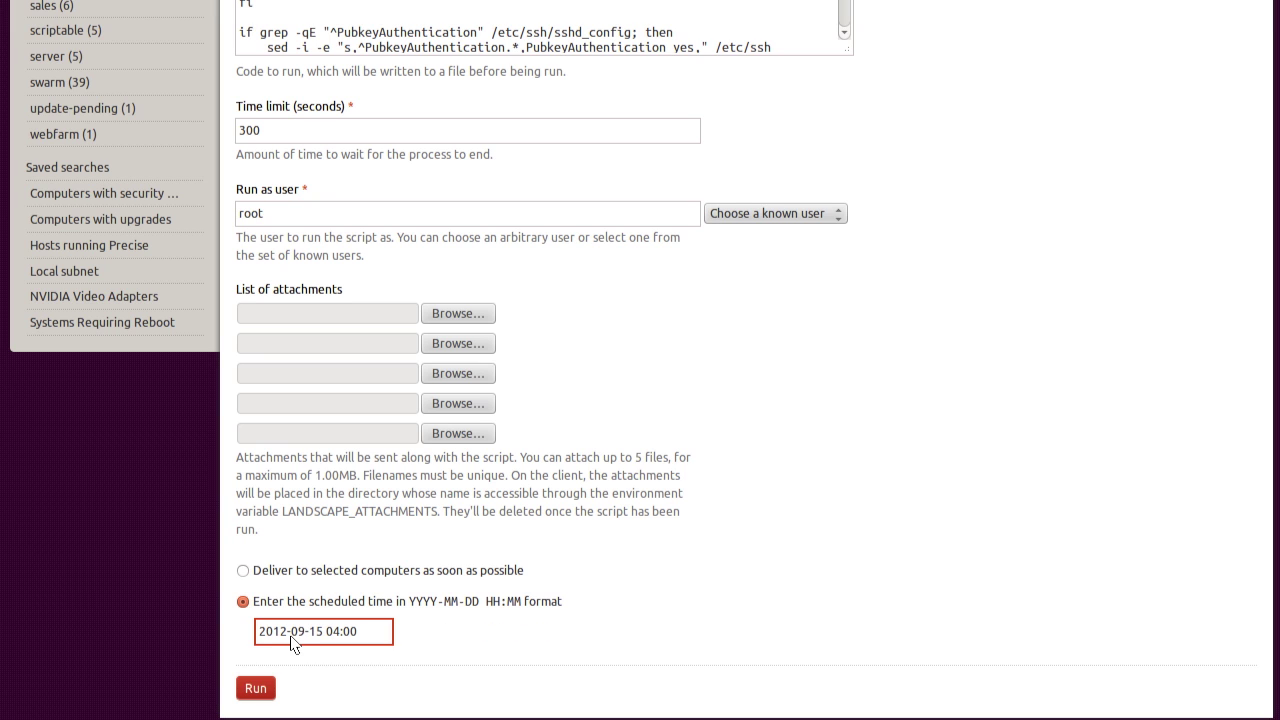
{"action": "left_click", "coordinate": [267, 695]}
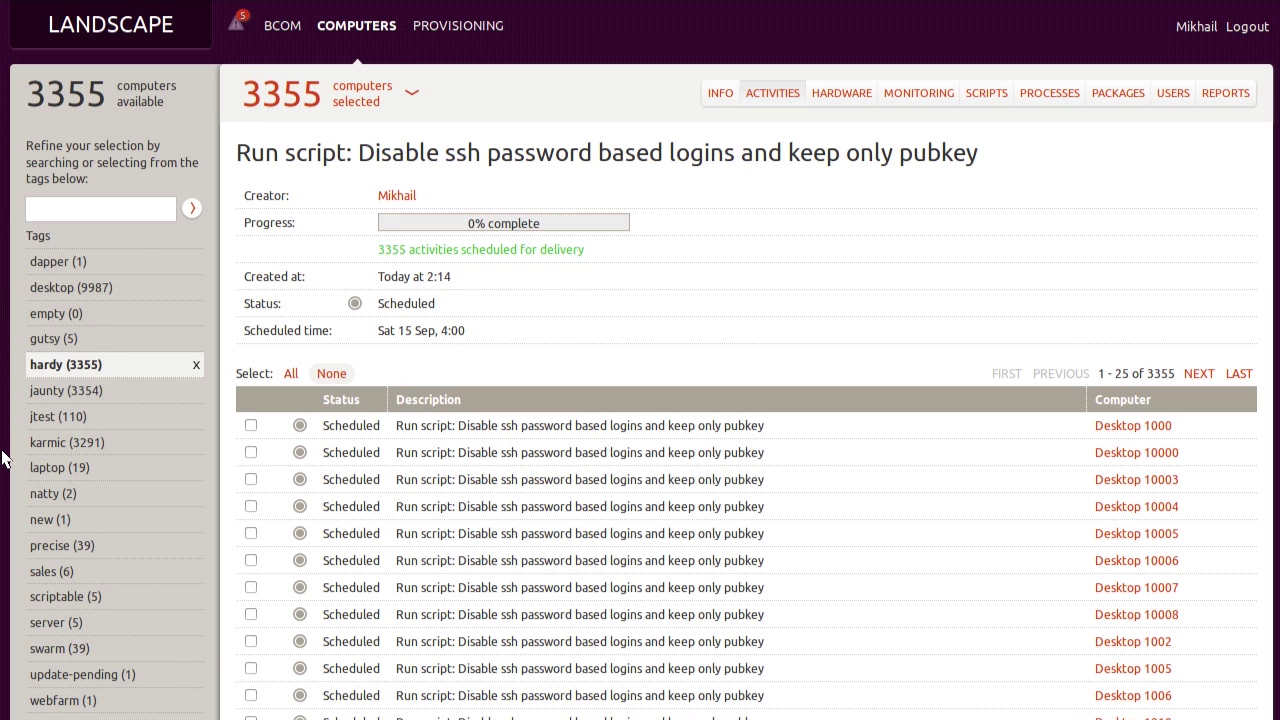
Step: Switch to the Text Editor and examine the status script's landscape-api alert queries for security upgrades, offline computers and computers needing a reboot
{"action": "key", "text": "alt+Tab"}
{"action": "key", "text": "alt+Tab"}
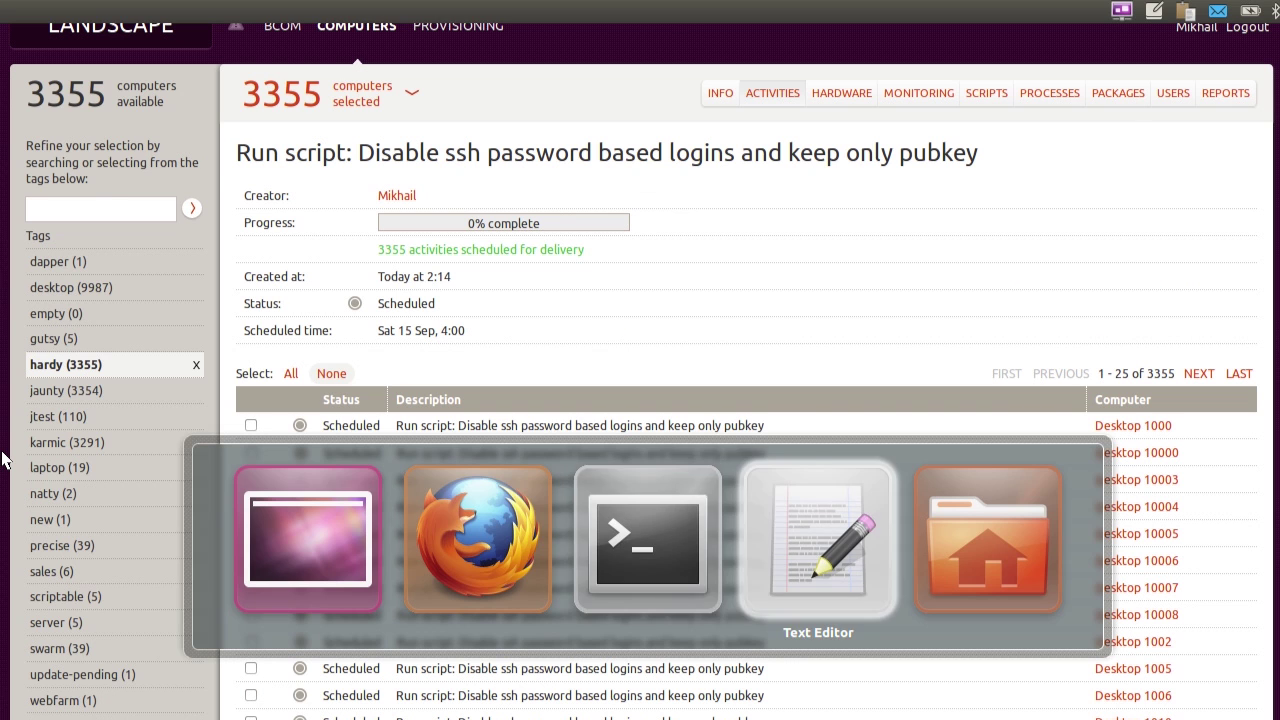
{"action": "scroll", "coordinate": [1147, 241], "scroll_direction": "down", "scroll_amount": 2}
{"action": "scroll", "coordinate": [1147, 241], "scroll_direction": "down", "scroll_amount": 3}
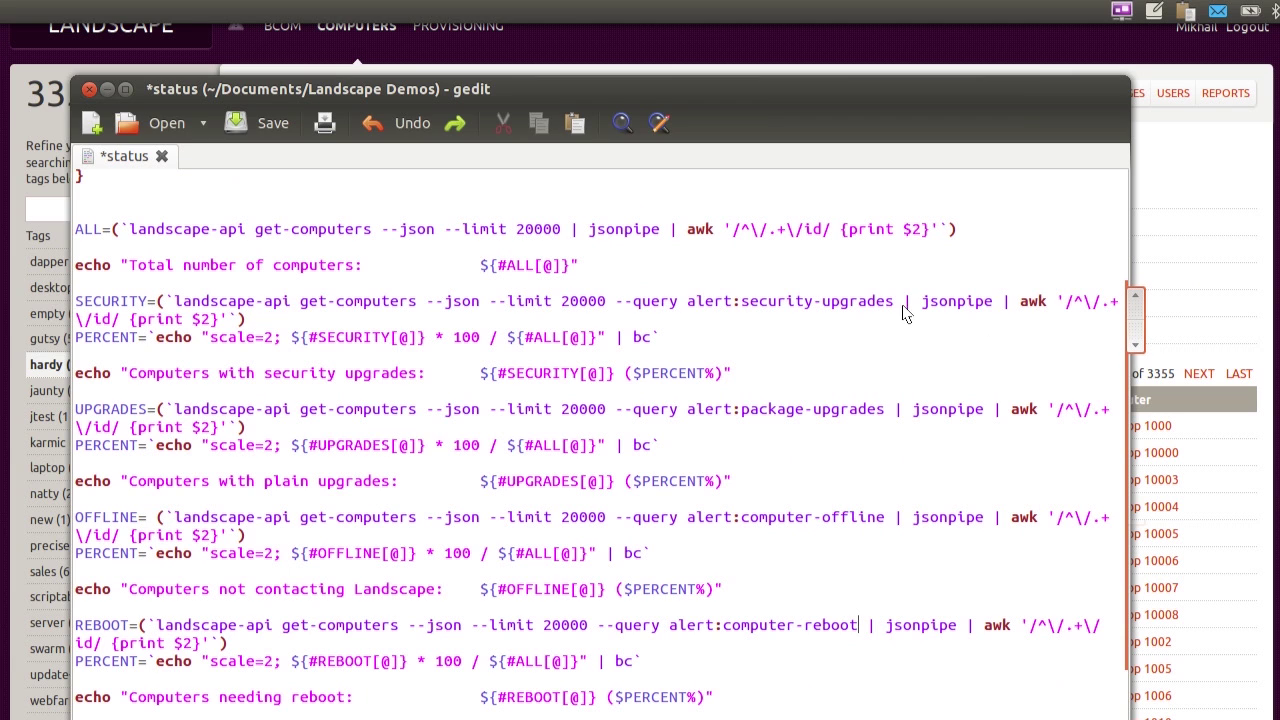
{"action": "left_click_drag", "start_coordinate": [894, 301], "coordinate": [605, 311]}
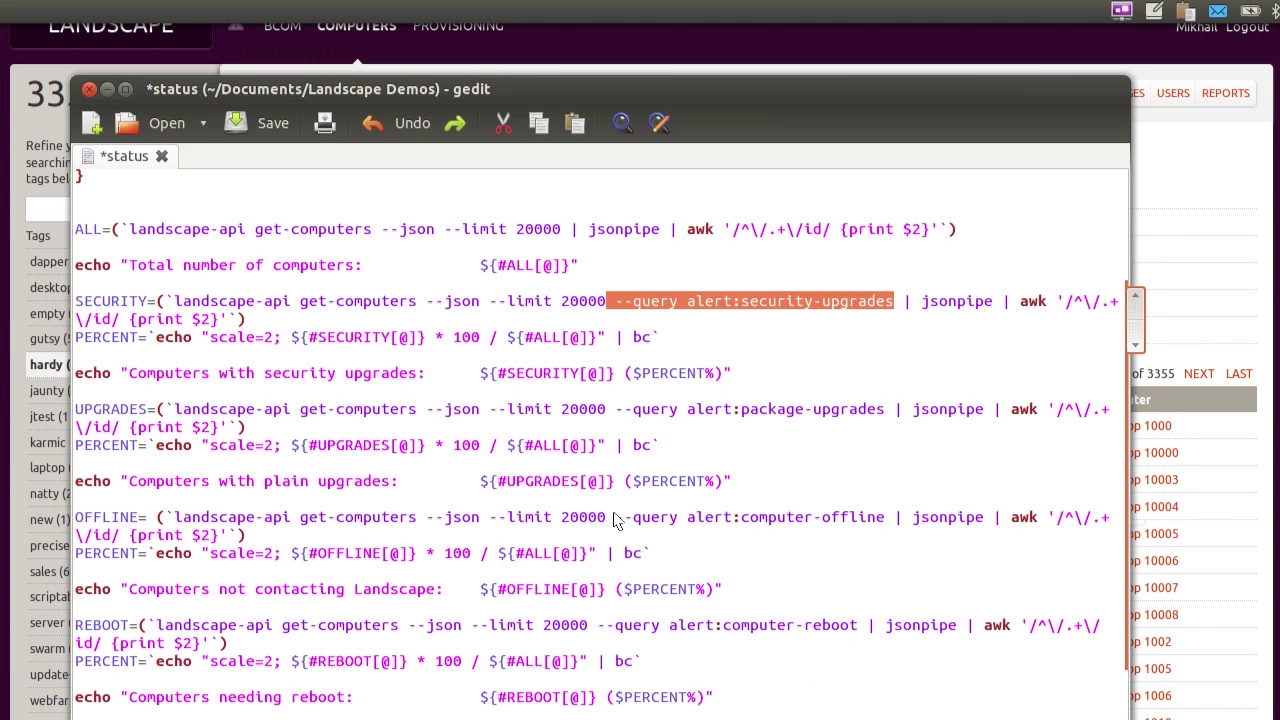
{"action": "left_click_drag", "start_coordinate": [614, 518], "coordinate": [887, 527]}
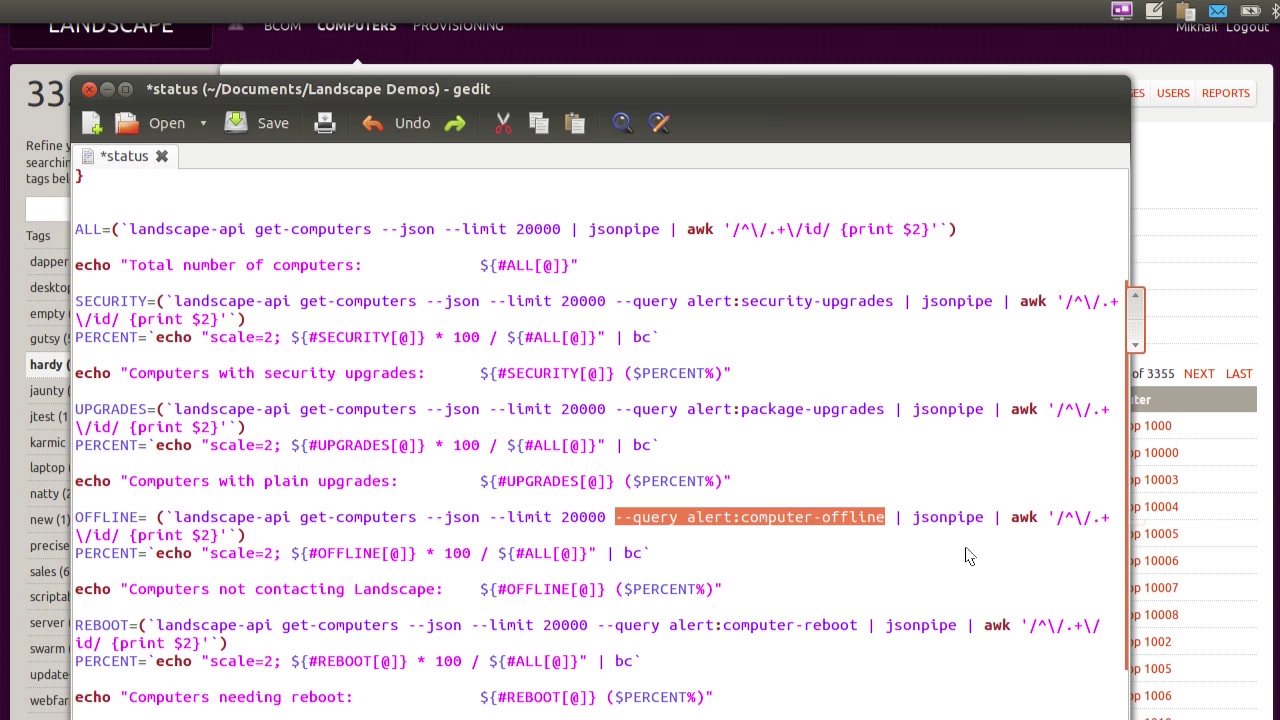
{"action": "left_click_drag", "start_coordinate": [1143, 529], "coordinate": [1142, 632]}
{"action": "left_click_drag", "start_coordinate": [598, 508], "coordinate": [868, 512]}
Step: Switch to the terminal and review the ./status output, highlighting the total number of computers, then the reboot and healthy computer lines
{"action": "key", "text": "alt+Tab"}
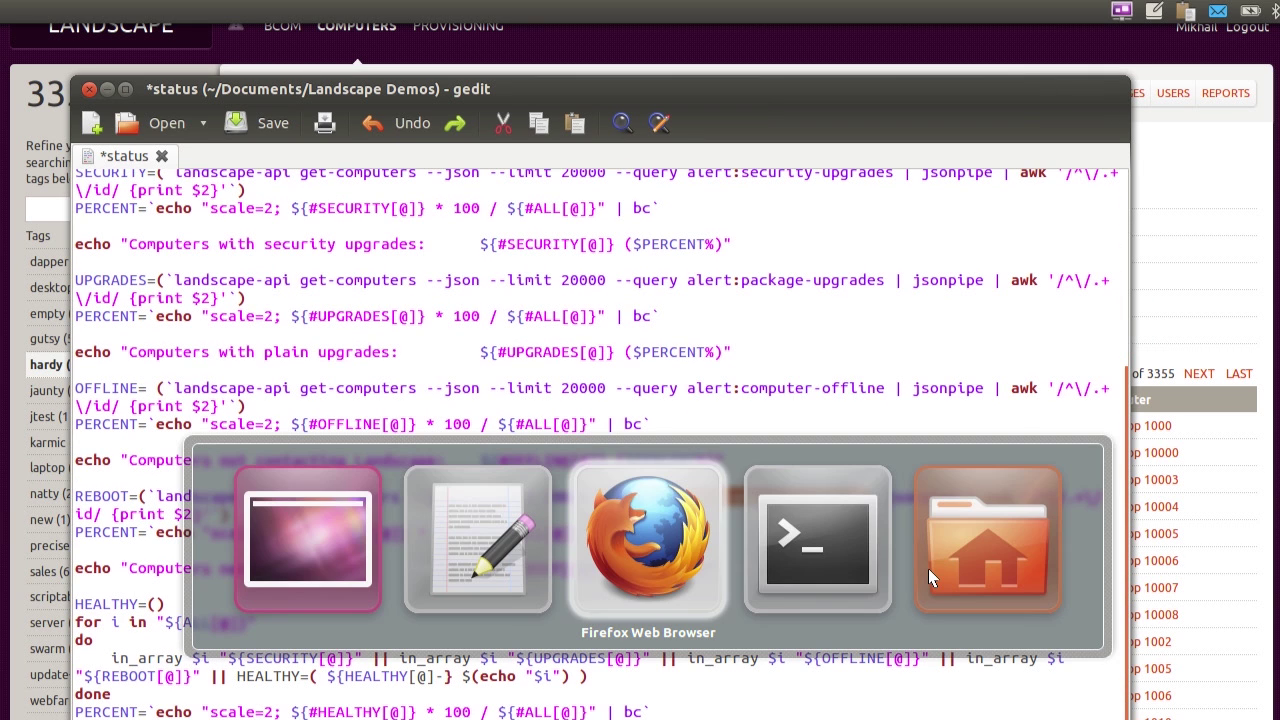
{"action": "key", "text": "alt+Tab"}
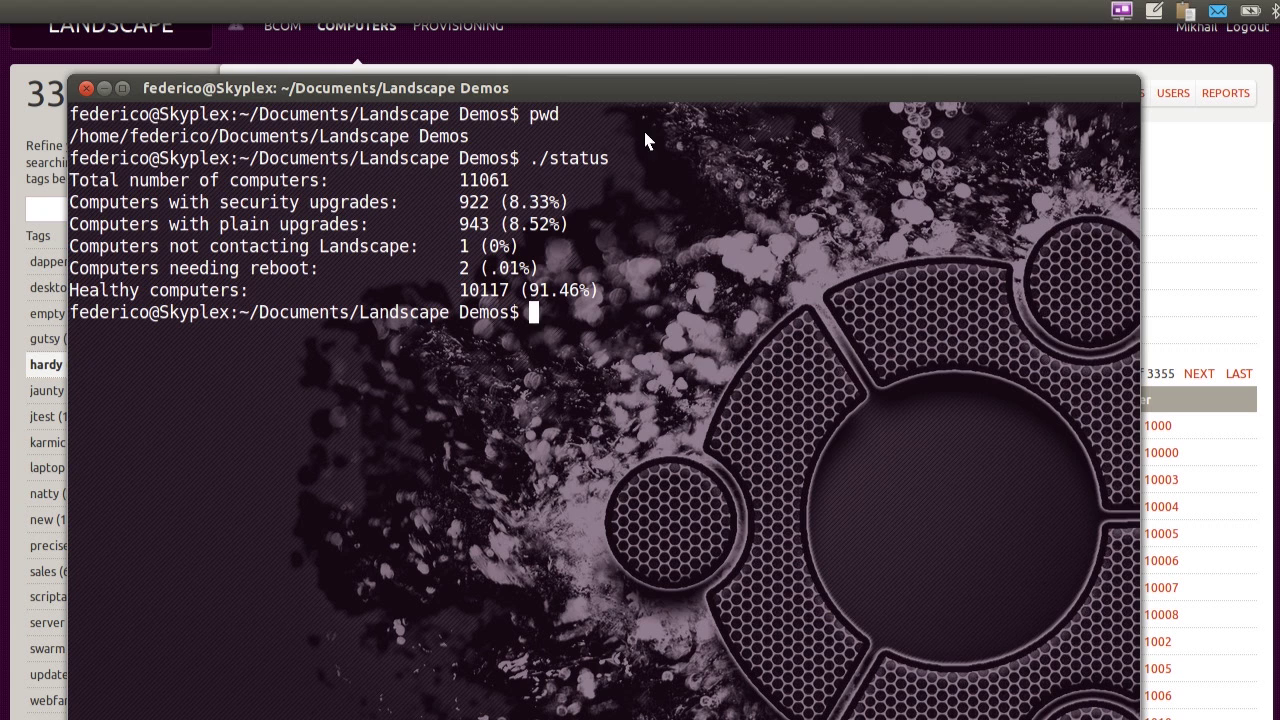
{"action": "left_click_drag", "start_coordinate": [510, 183], "coordinate": [60, 182]}
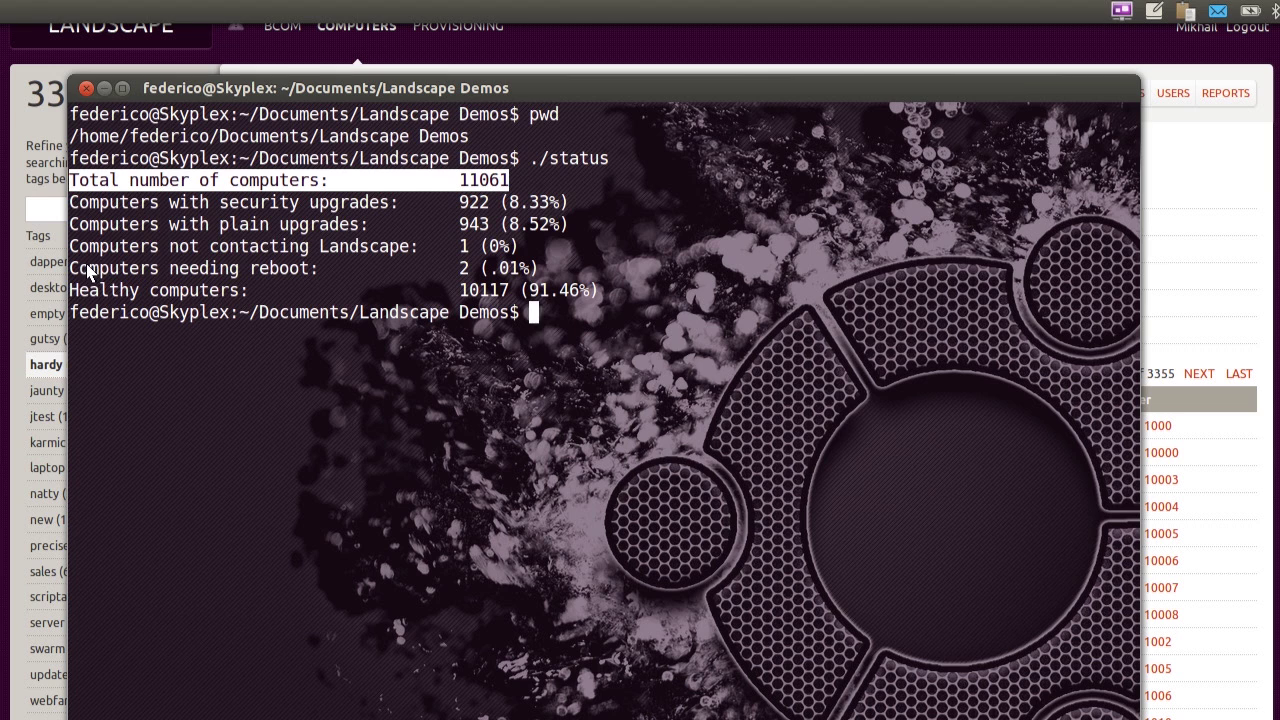
{"action": "mouse_move", "coordinate": [73, 270]}
{"action": "left_mouse_down"}
{"action": "mouse_move", "coordinate": [651, 265]}
{"action": "mouse_move", "coordinate": [659, 290]}
{"action": "left_mouse_up"}
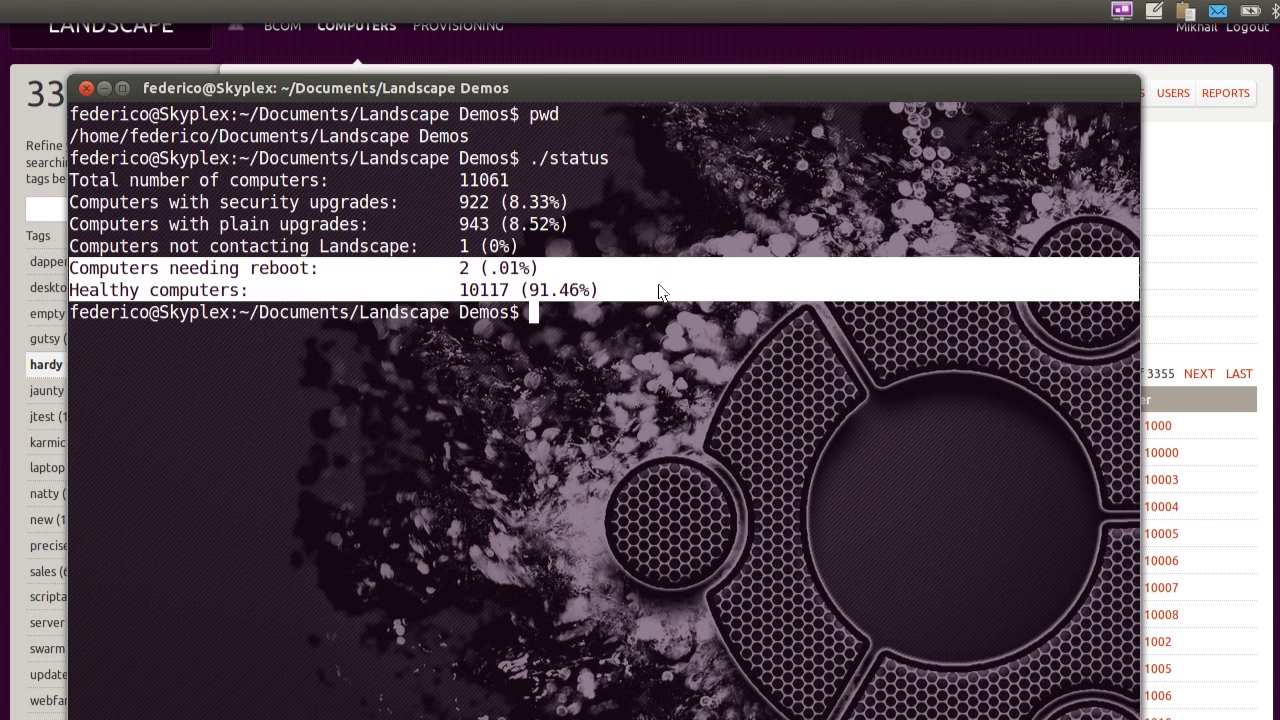